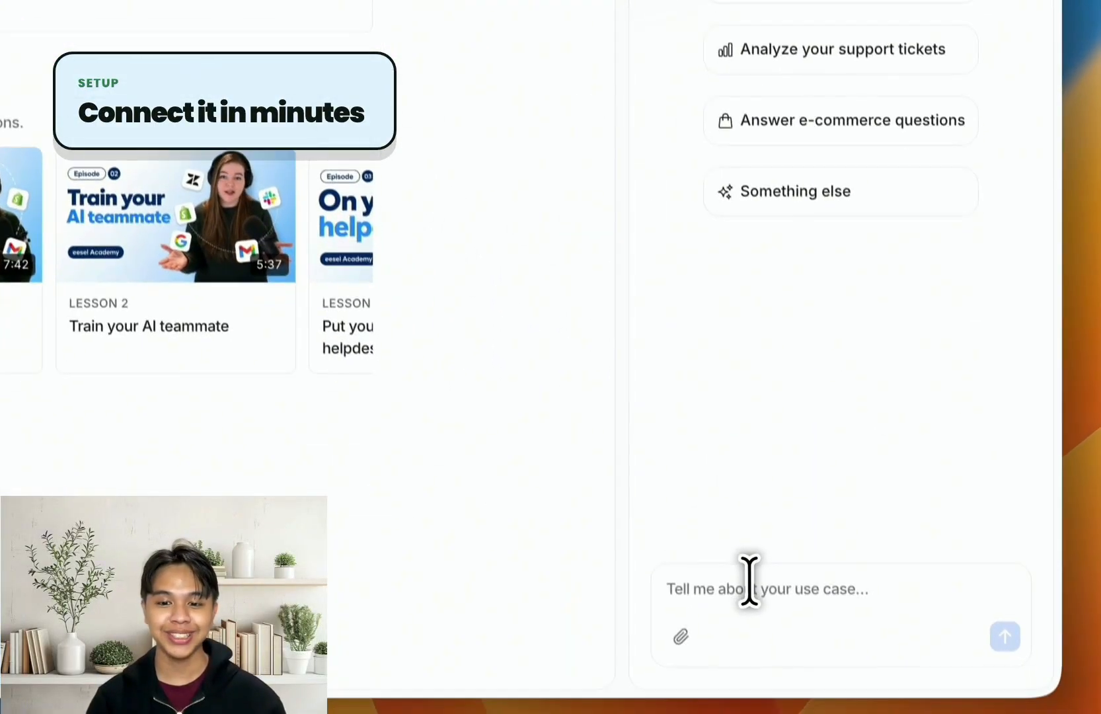
Ask the assistant to connect Zendesk, requesting the full connection for the solvio-learning subdomain
text(Hey i want to connec)
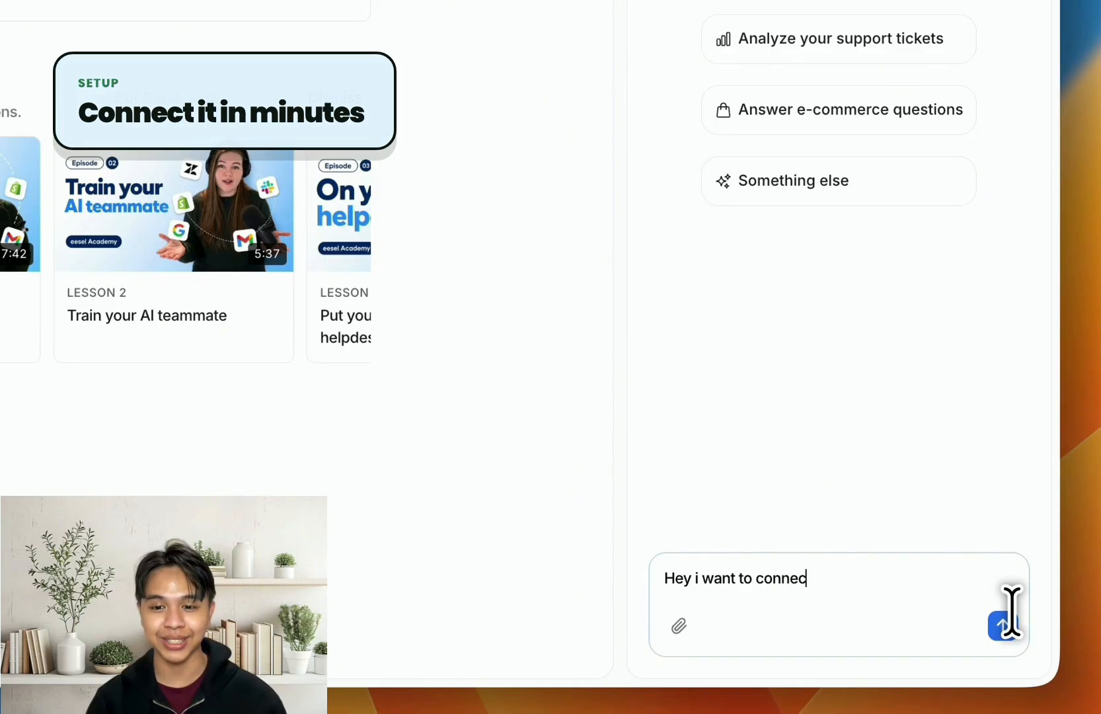
text(t my zendesk)
click(1012, 615)
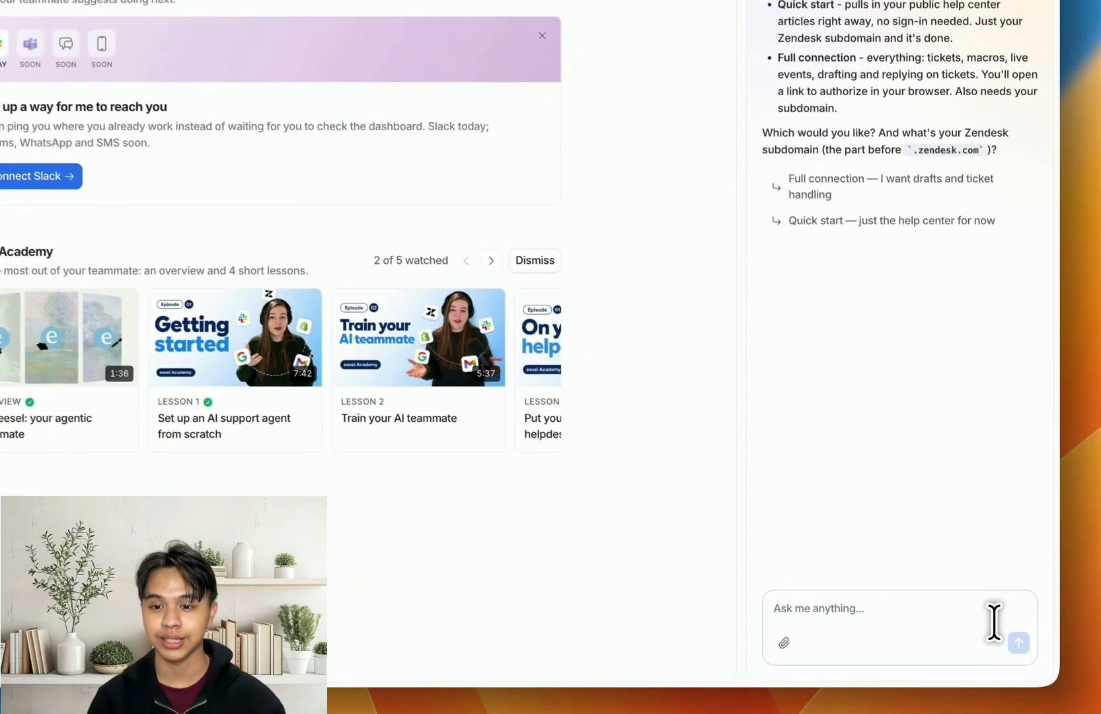
text(f)
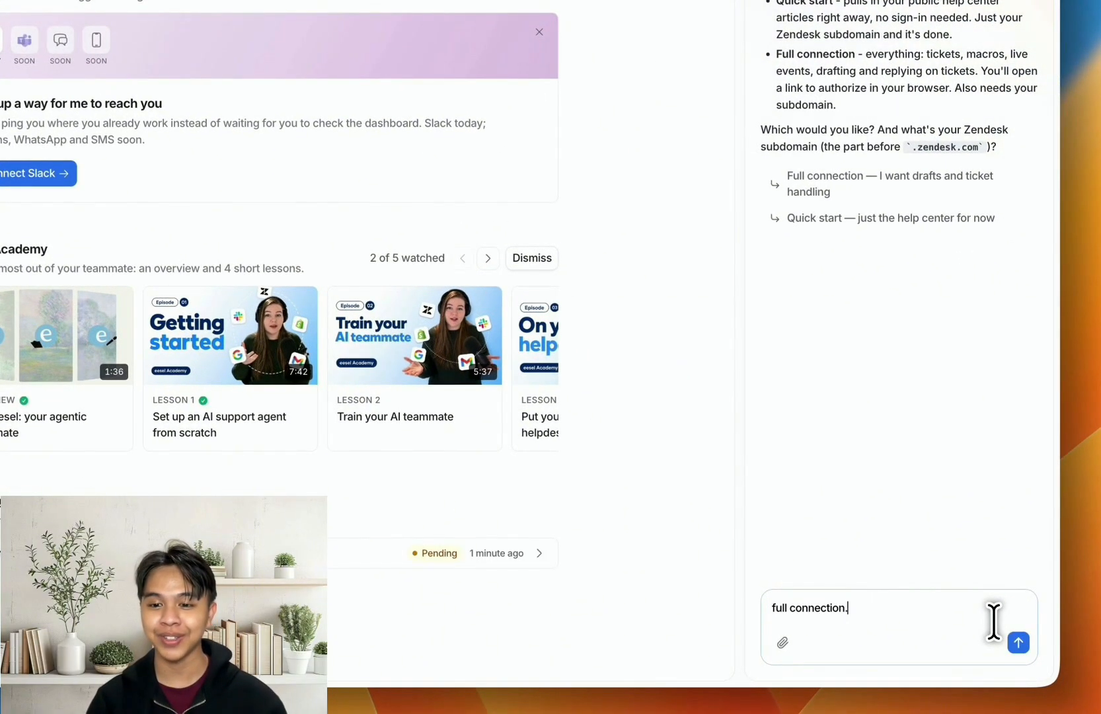
text(ull connection, here solvio-learning)
key(Return)
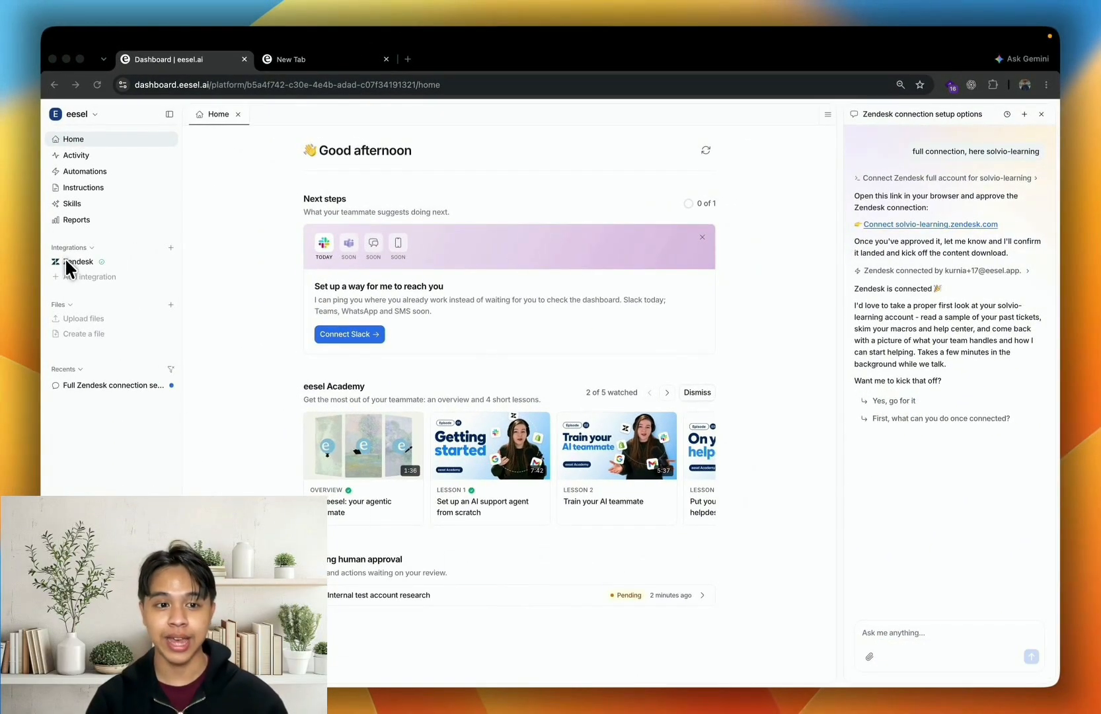
From the Zendesk integration page, request an automation that replies to every new customer message and leaves an internal note on subscription renewals
click(67, 261)
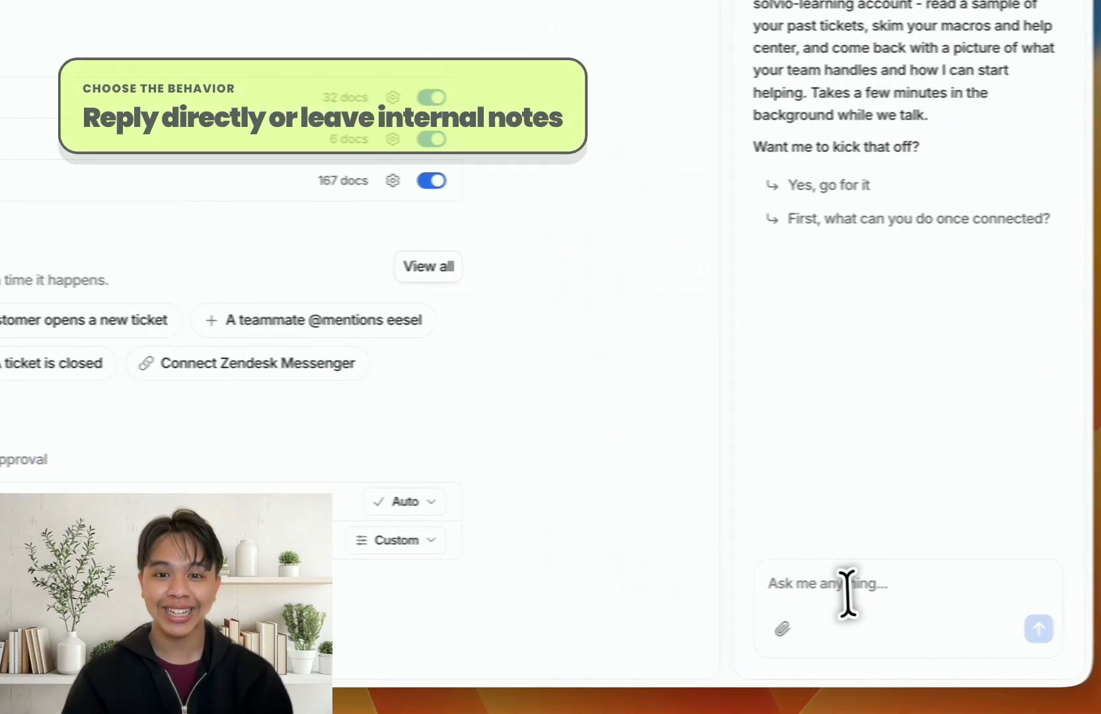
click(906, 640)
text(Create an automation that runs whenever a new customer message arrives in Zendesk. Reply directly to the customer, and if the message is about subscription renewal, also leave an internal note for the support team.)
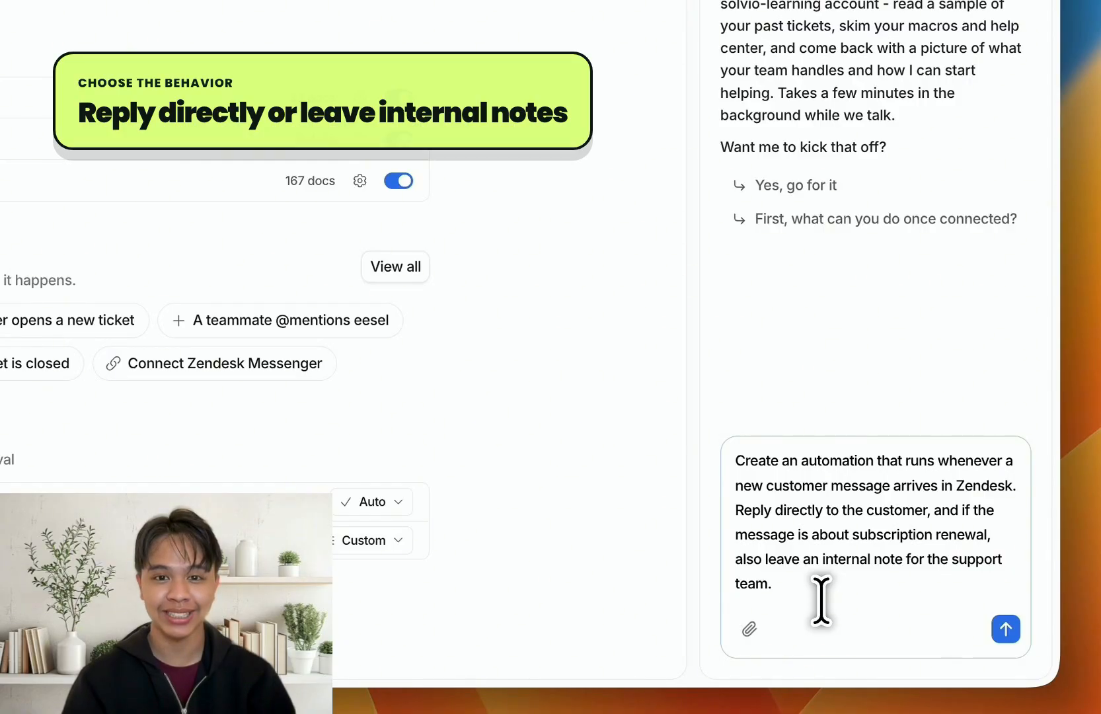
key(Return)
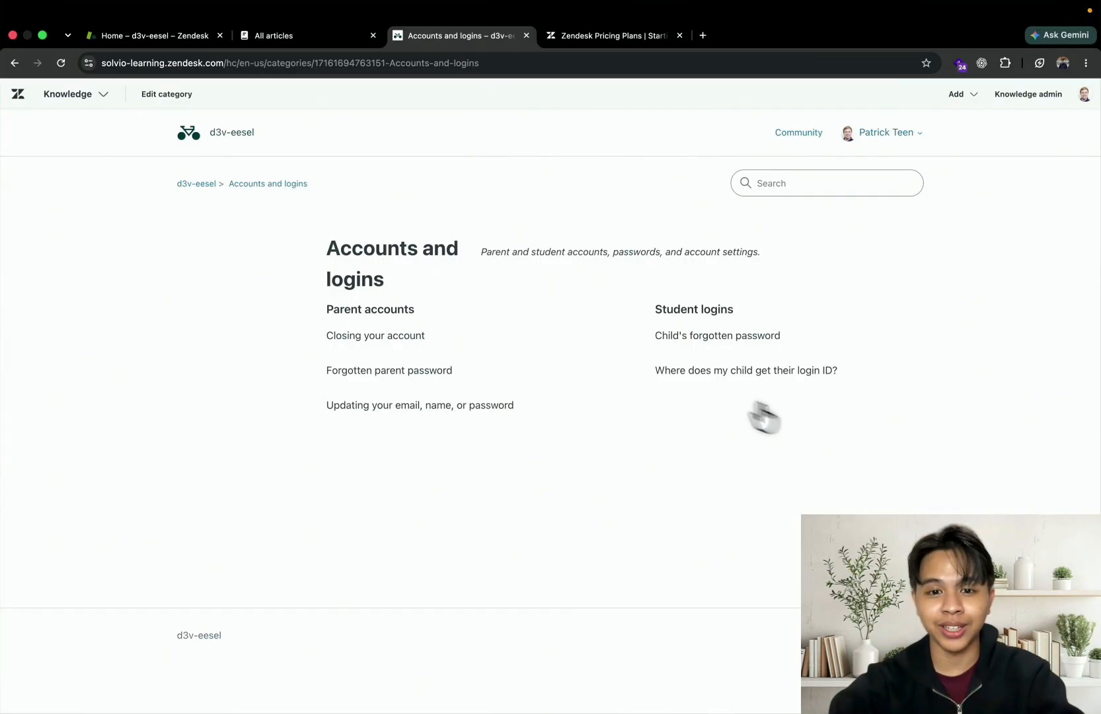
Switch to Zendesk, return to the help center home, and start a new article from the Knowledge article list
click(246, 148)
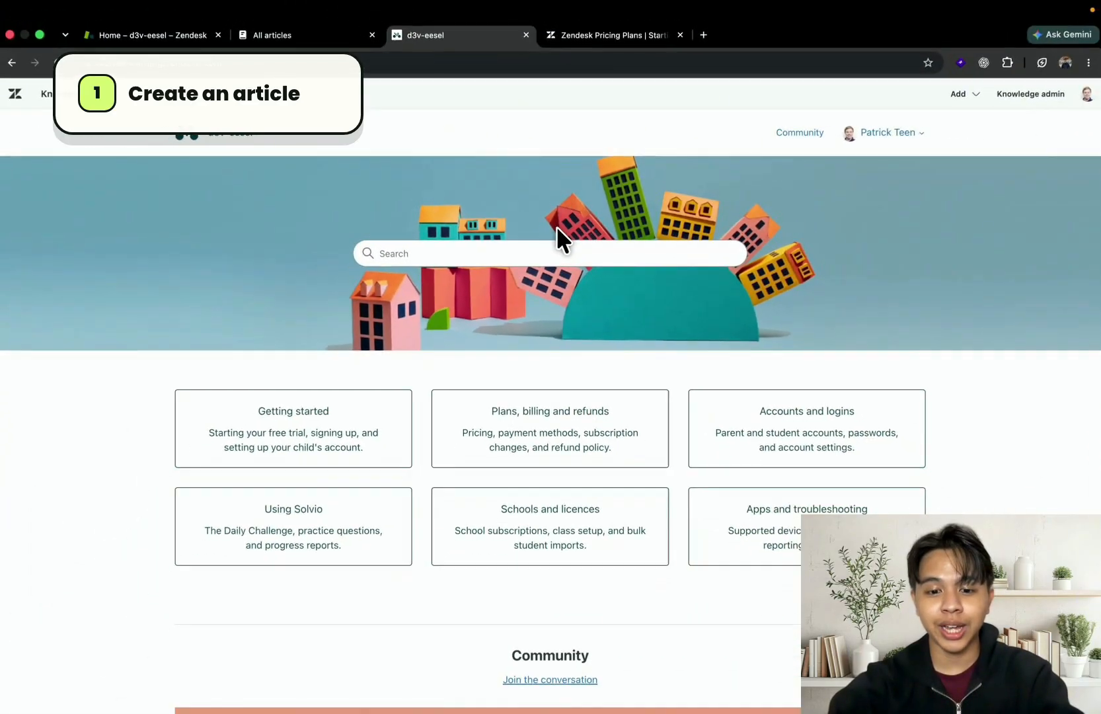
click(324, 36)
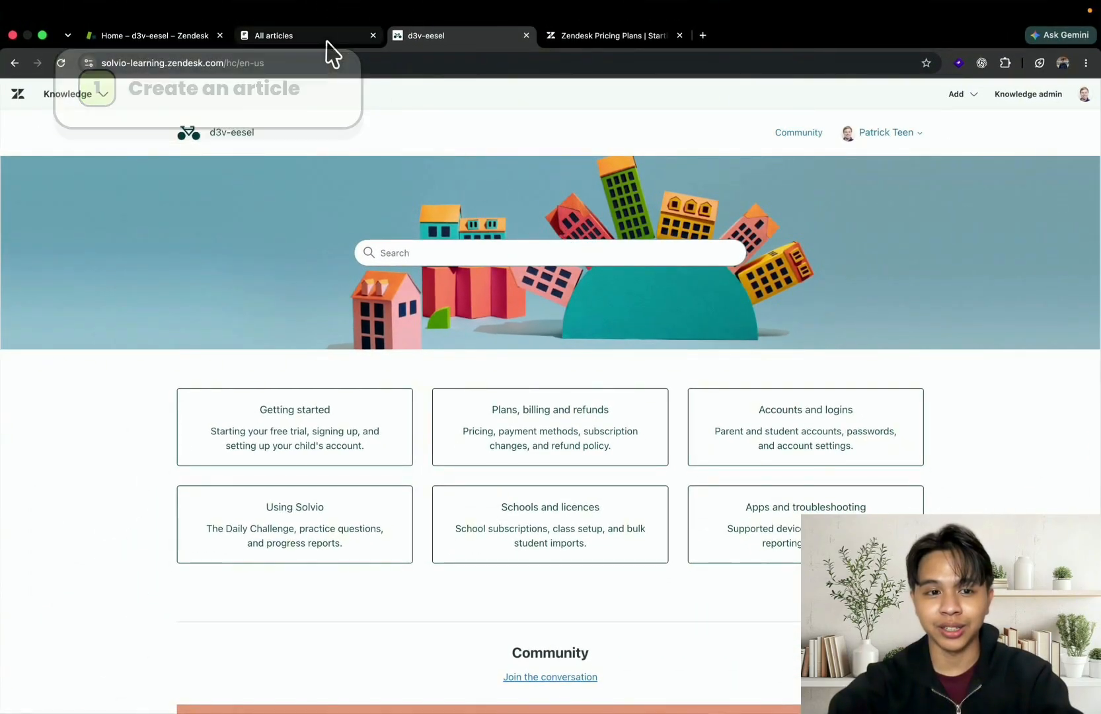
click(977, 94)
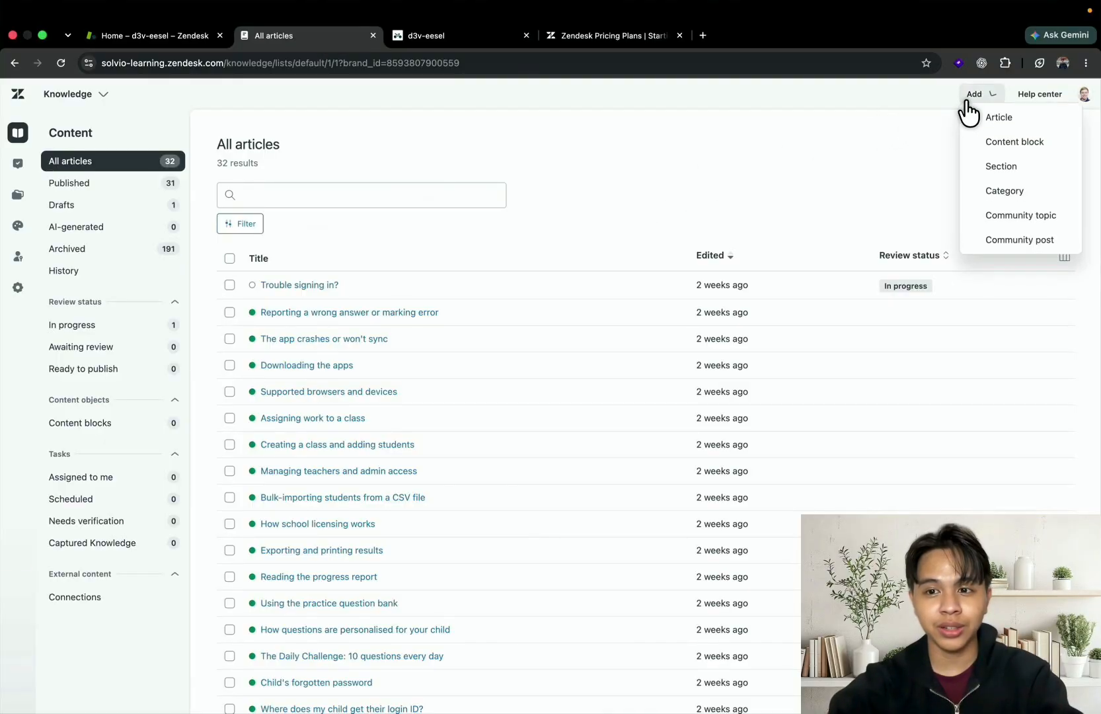
click(994, 126)
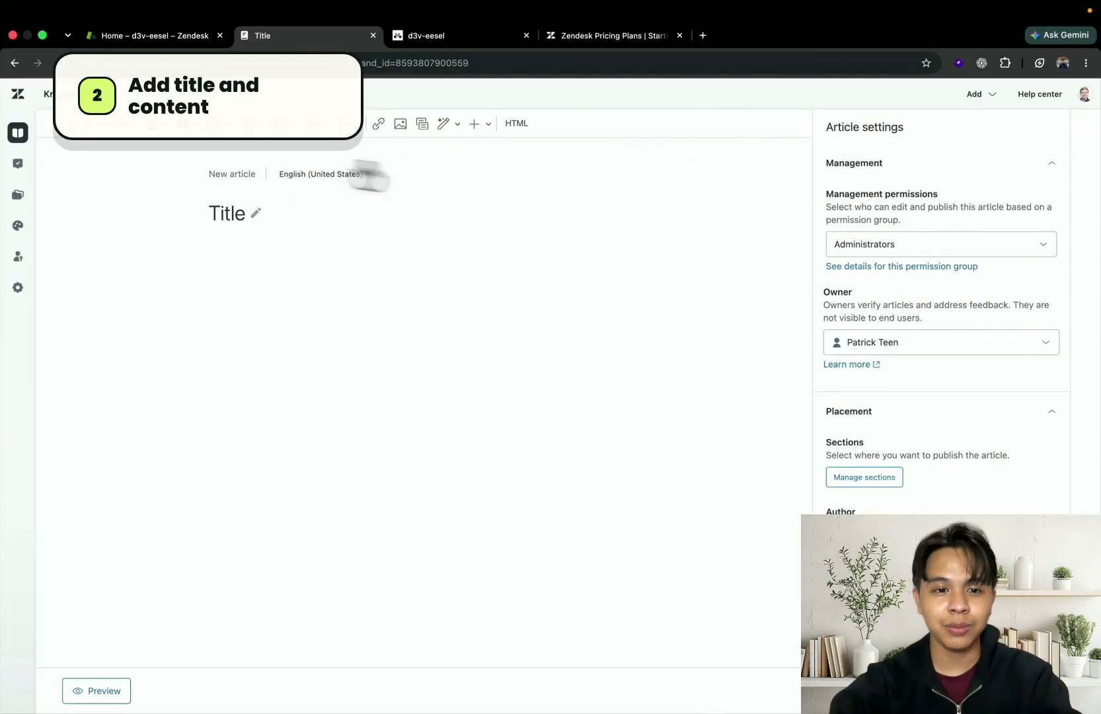
Title the article "How to add another child to your account" and paste the prepared step-by-step instructions as its body
click(228, 228)
key(super+shift+c)
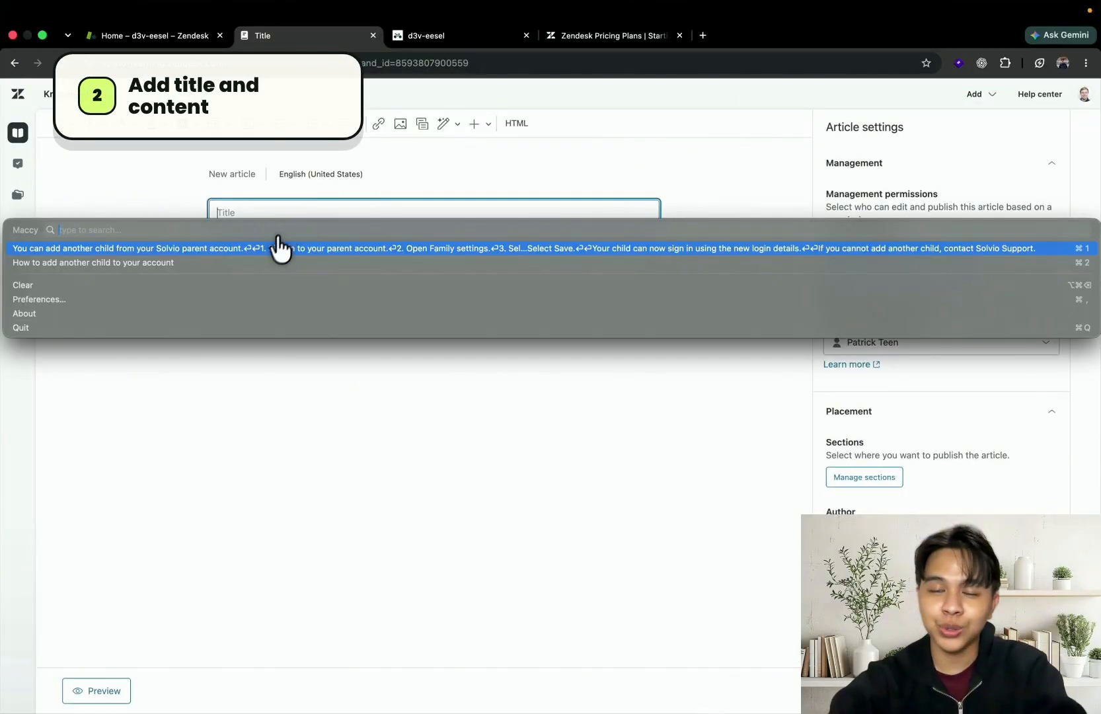
click(260, 261)
click(279, 303)
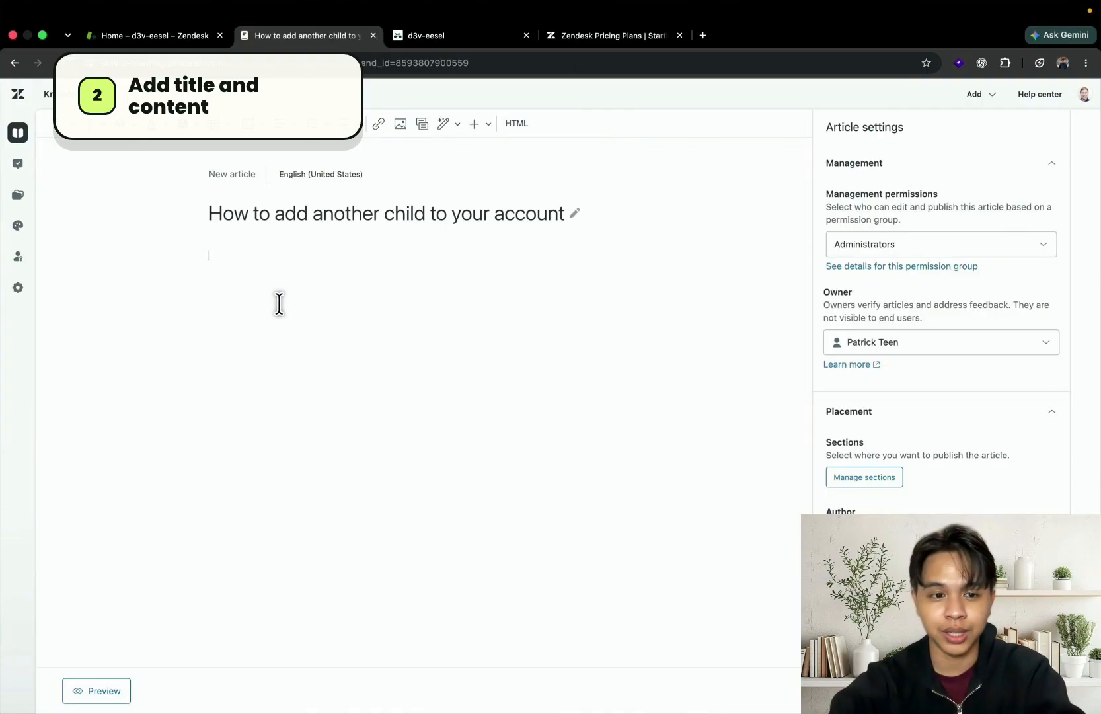
key(super+shift+c)
click(269, 349)
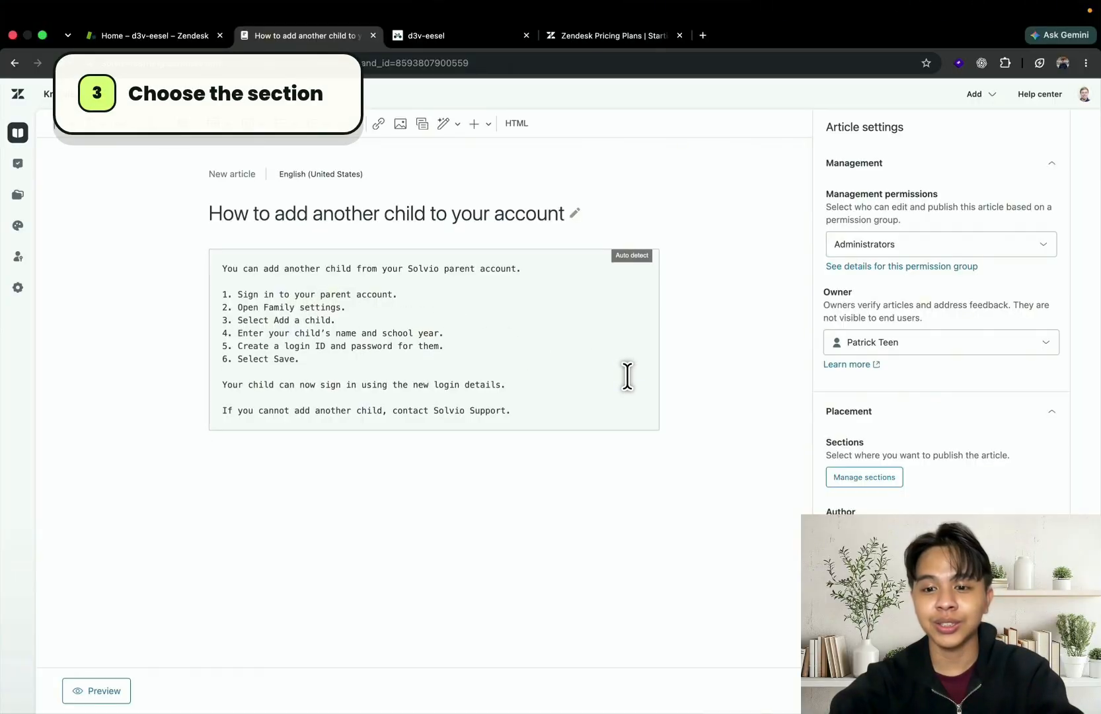
Place the article in the Parent accounts section of the Accounts and logins category
click(850, 477)
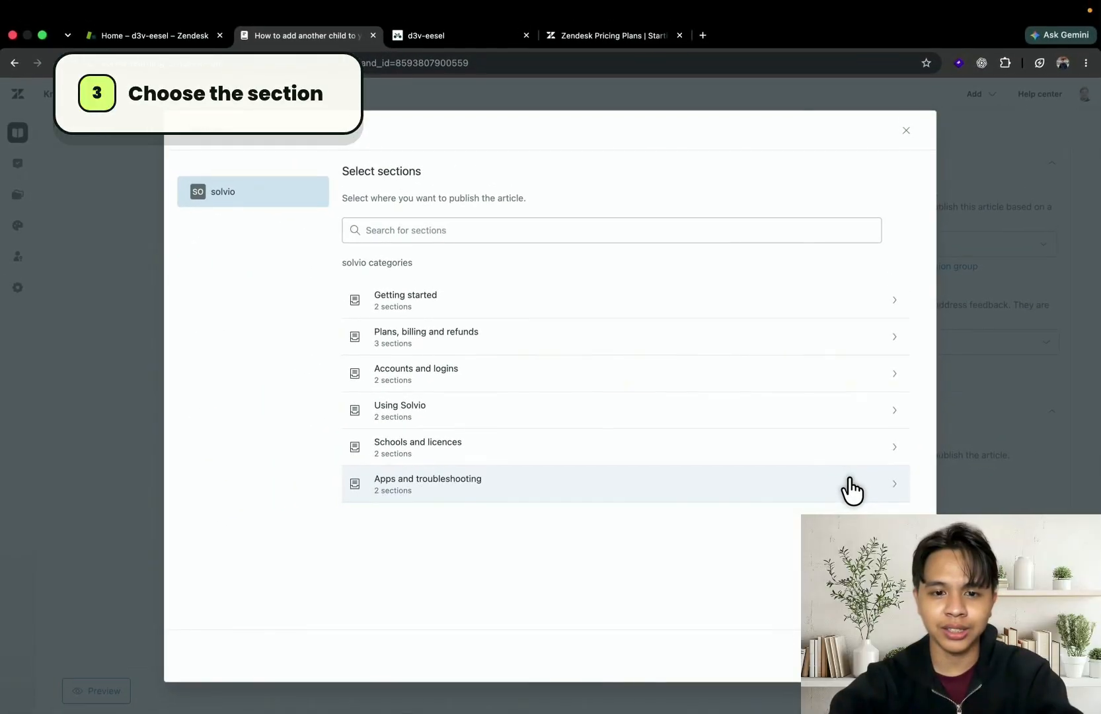
click(629, 378)
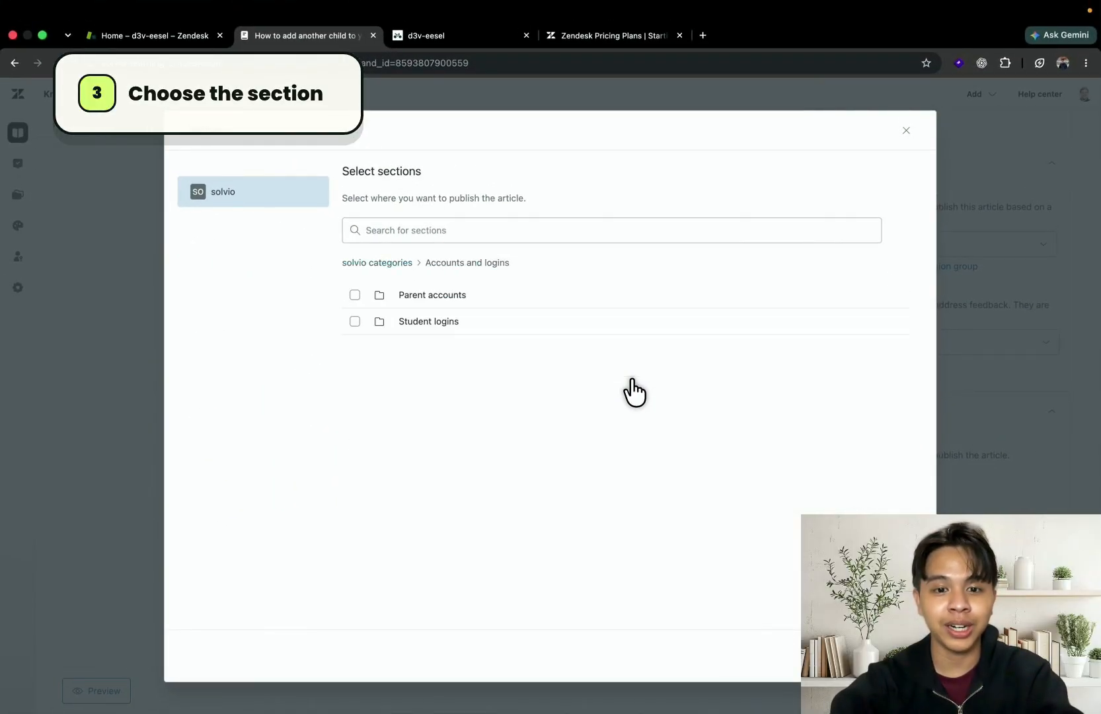
click(354, 297)
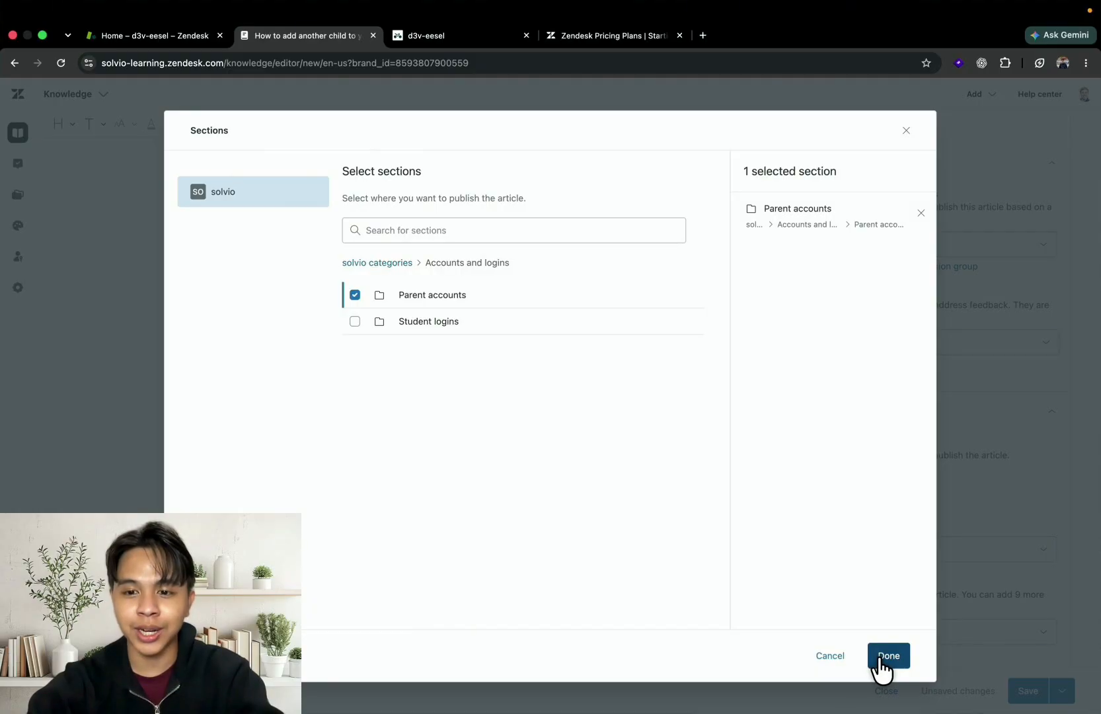
click(880, 656)
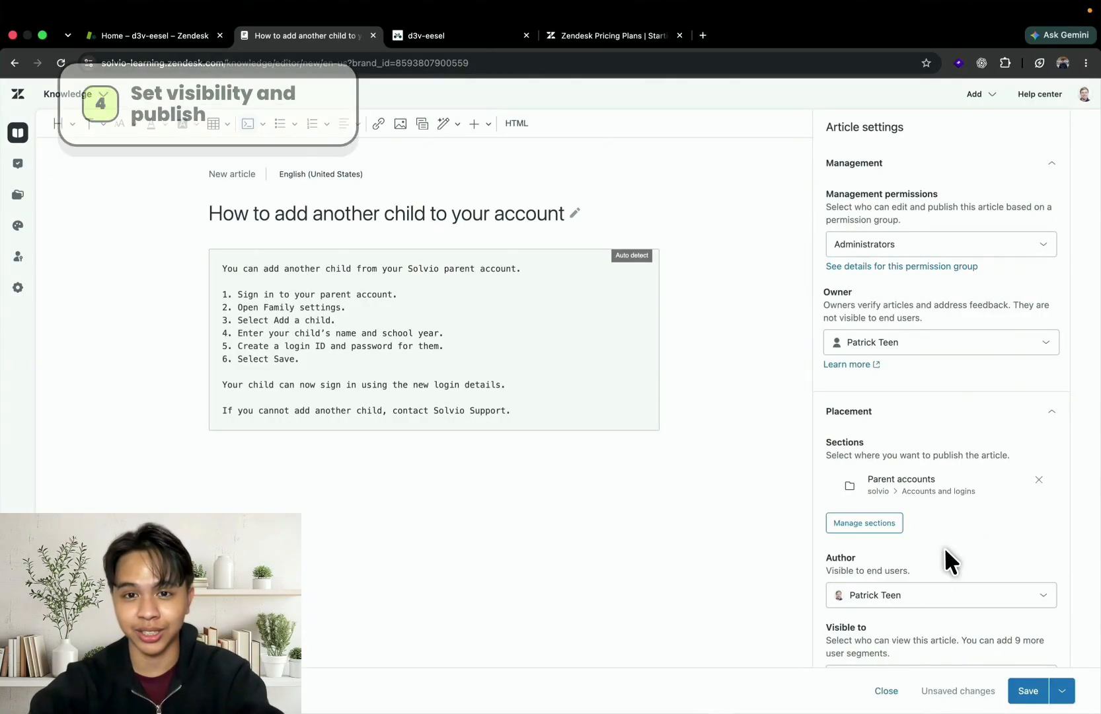
Set the article's visibility to Visible to everyone and publish it
scroll(986, 490, down, 5)
click(975, 521)
click(953, 548)
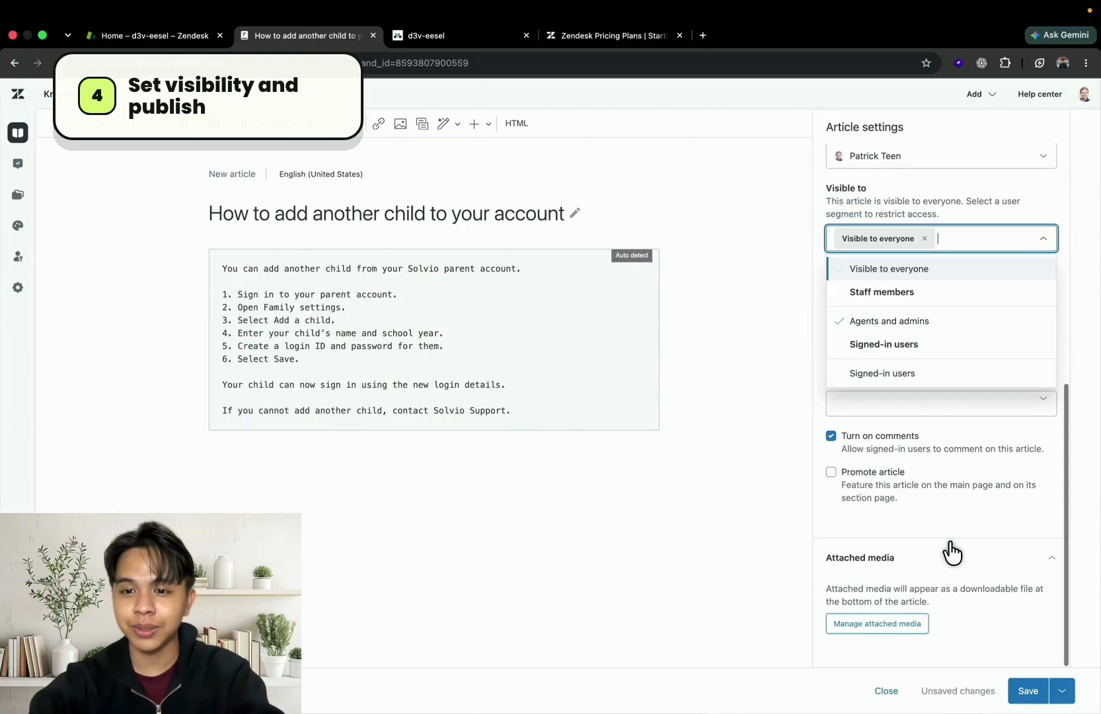
click(1062, 260)
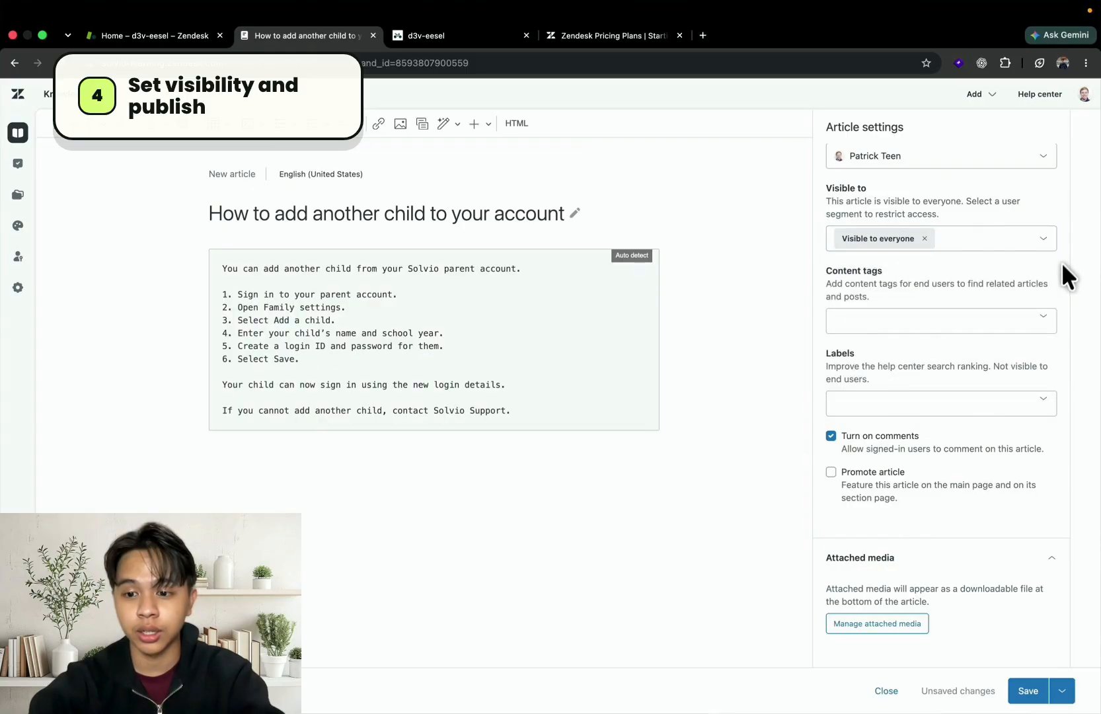
click(1056, 693)
click(1000, 664)
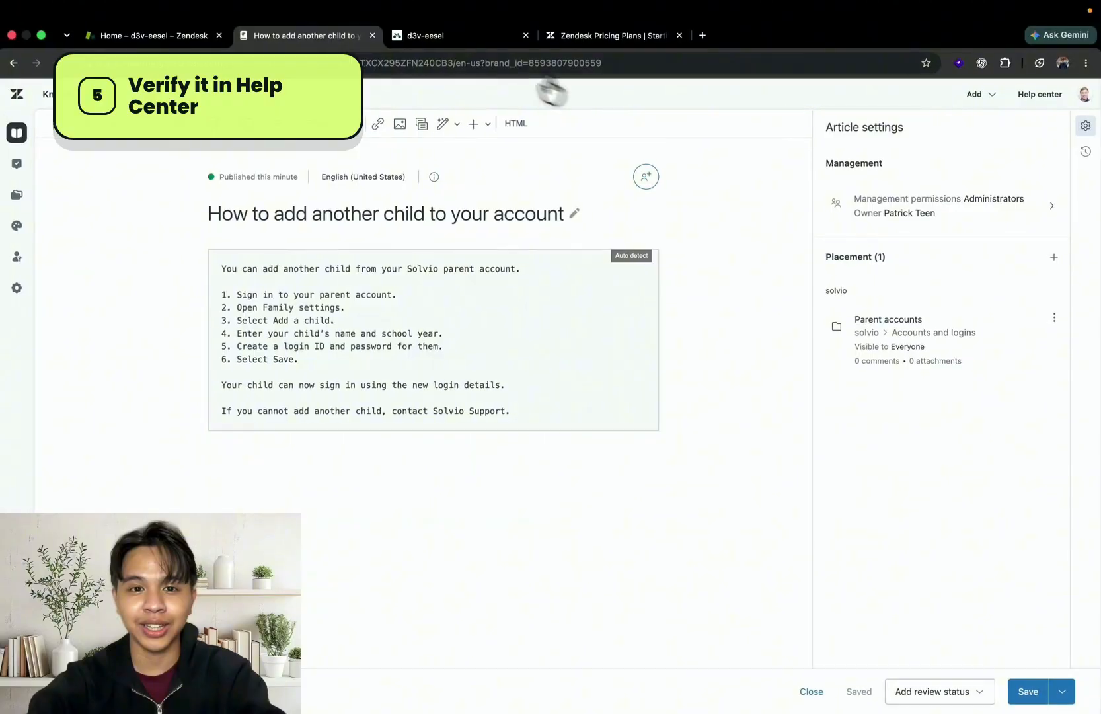
Open the new article on adding another child from the help center's Accounts and logins category
click(462, 41)
click(790, 438)
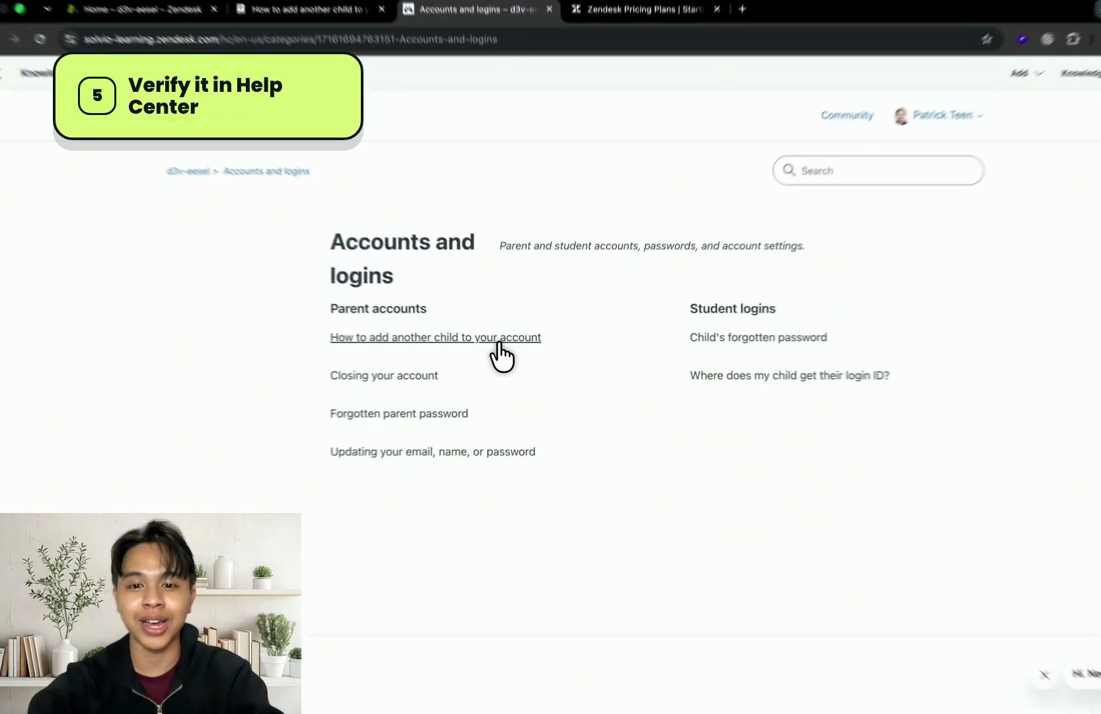
click(499, 342)
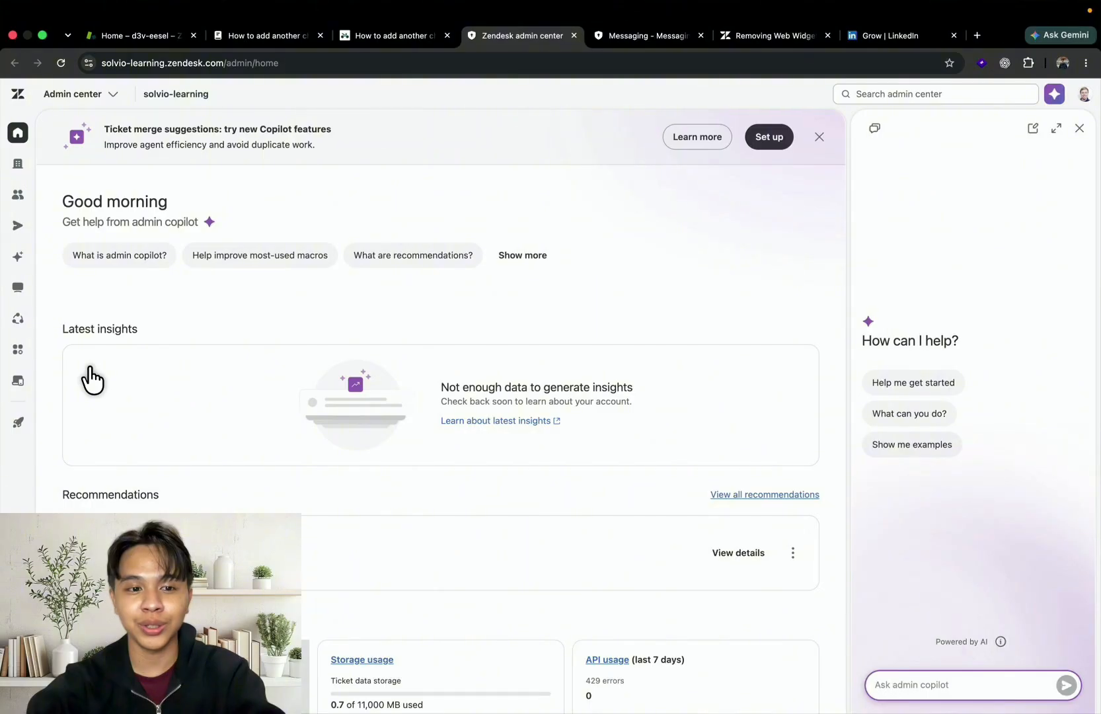
Open the Messaging channels in Admin Center and review the channel types that can be added
click(20, 228)
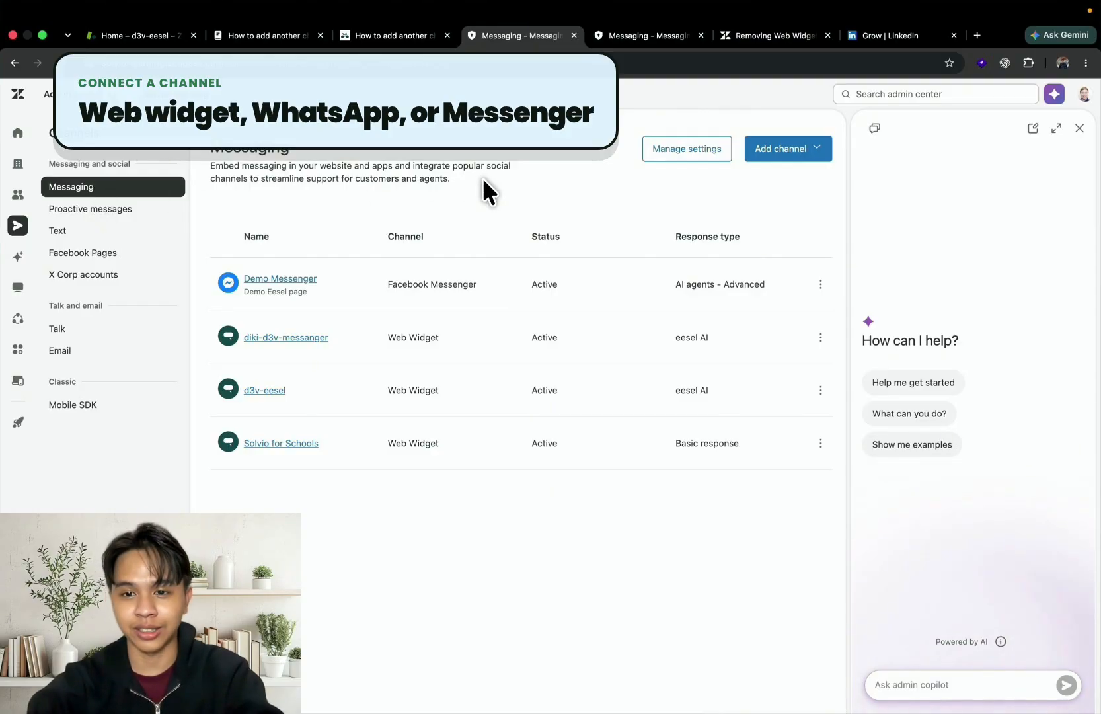
click(770, 159)
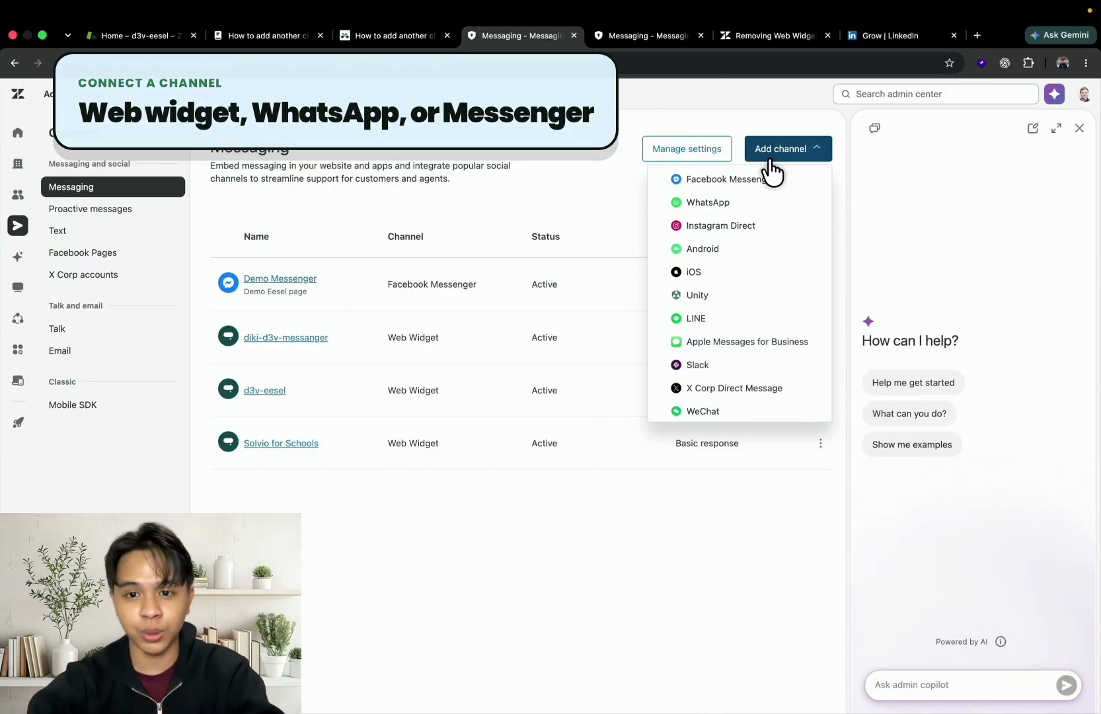
click(770, 160)
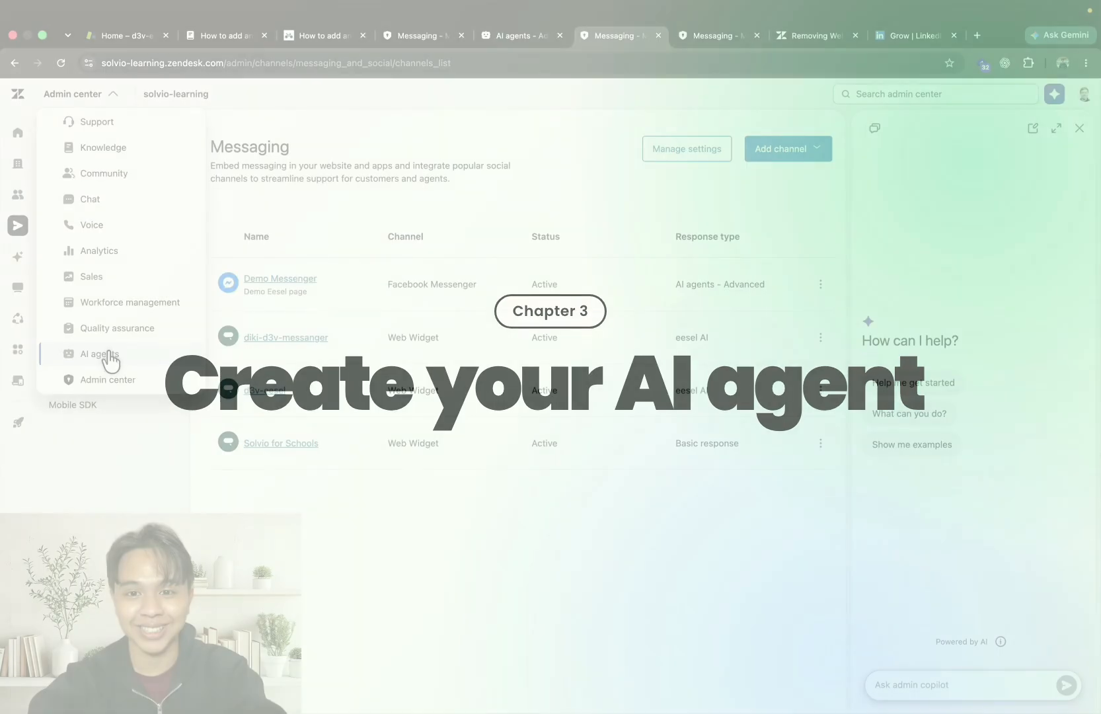
Start building an AI agent for Messaging and select solvio as its brand and knowledge base
click(109, 361)
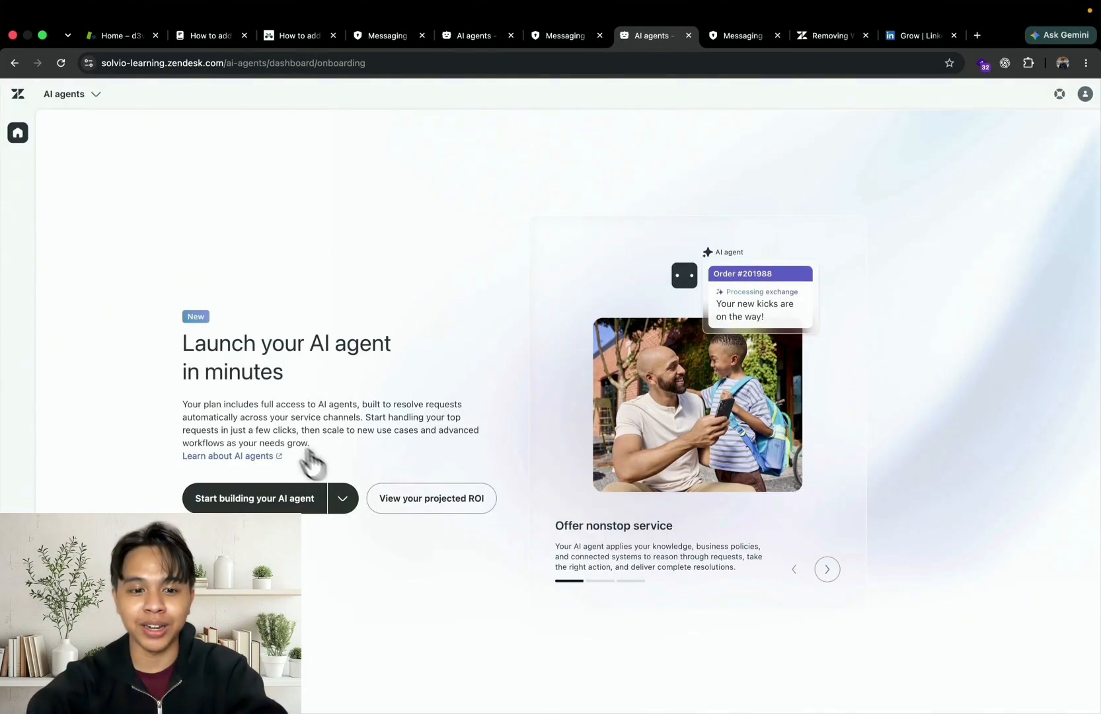
click(301, 506)
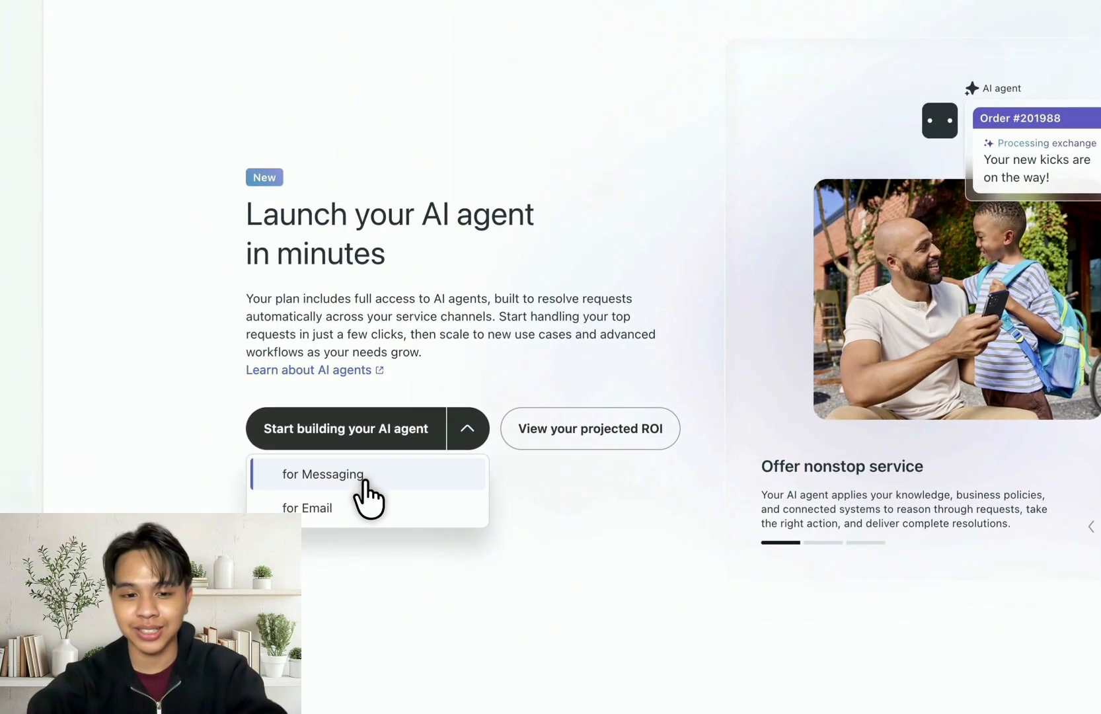
click(363, 477)
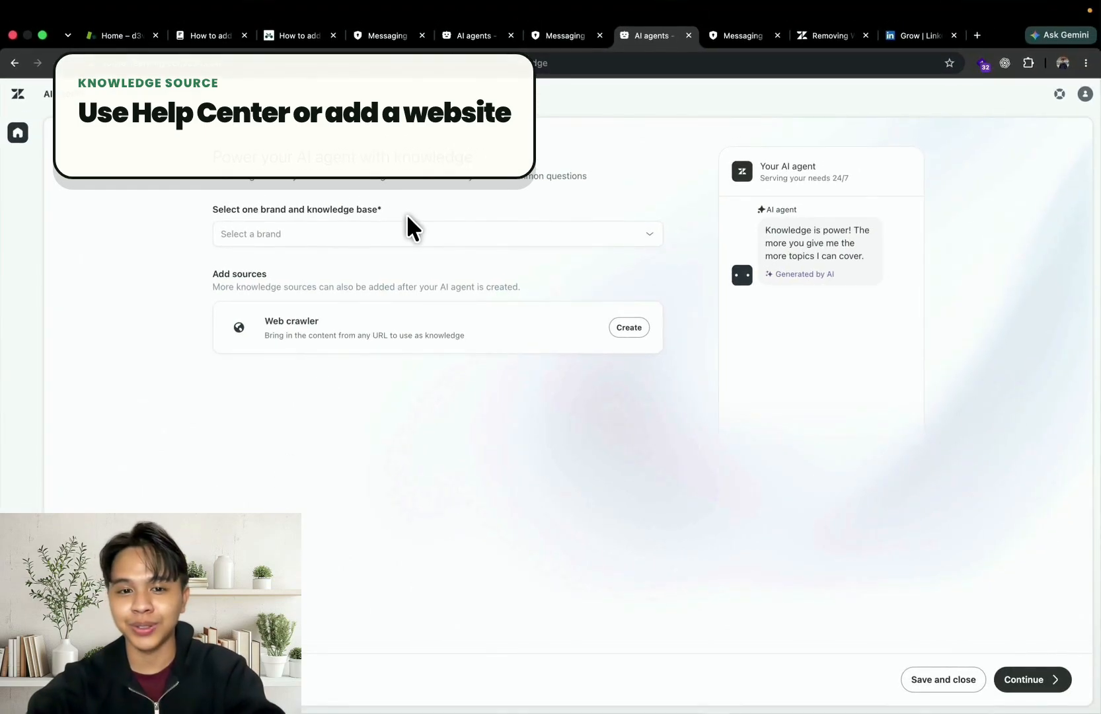
click(407, 234)
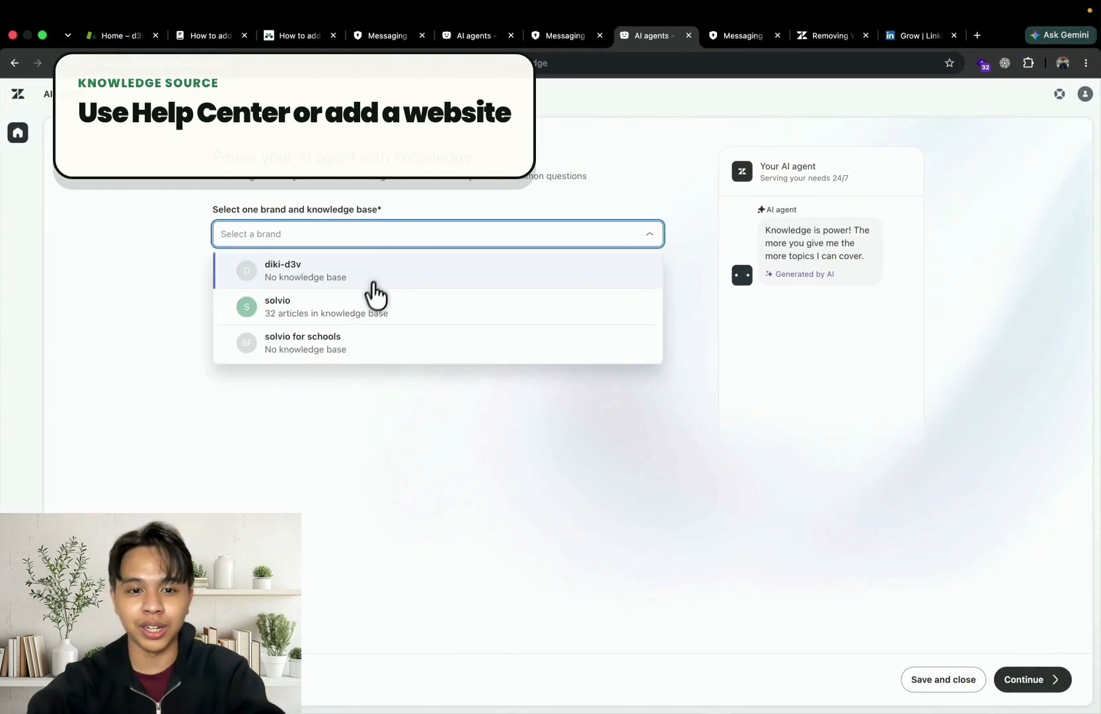
click(366, 307)
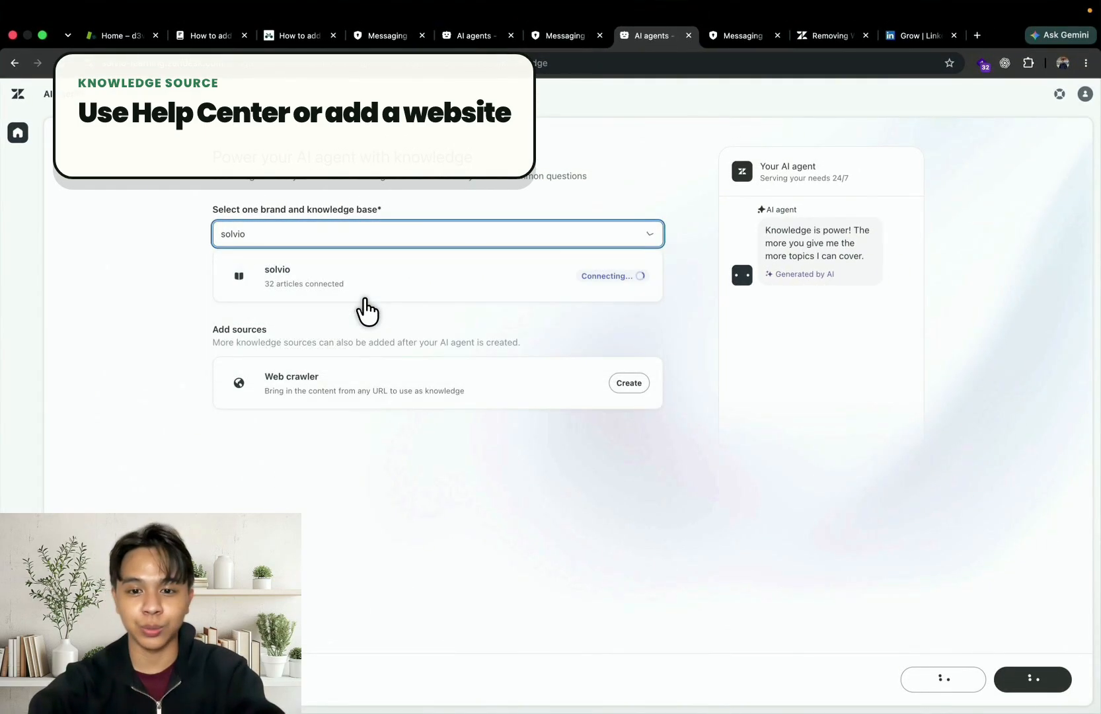
Draft a web crawler named Solvio Crawler with start URLs eesel.ai and acme.com, remove acme.com, and discard the crawler without syncing
click(636, 384)
click(622, 522)
click(549, 330)
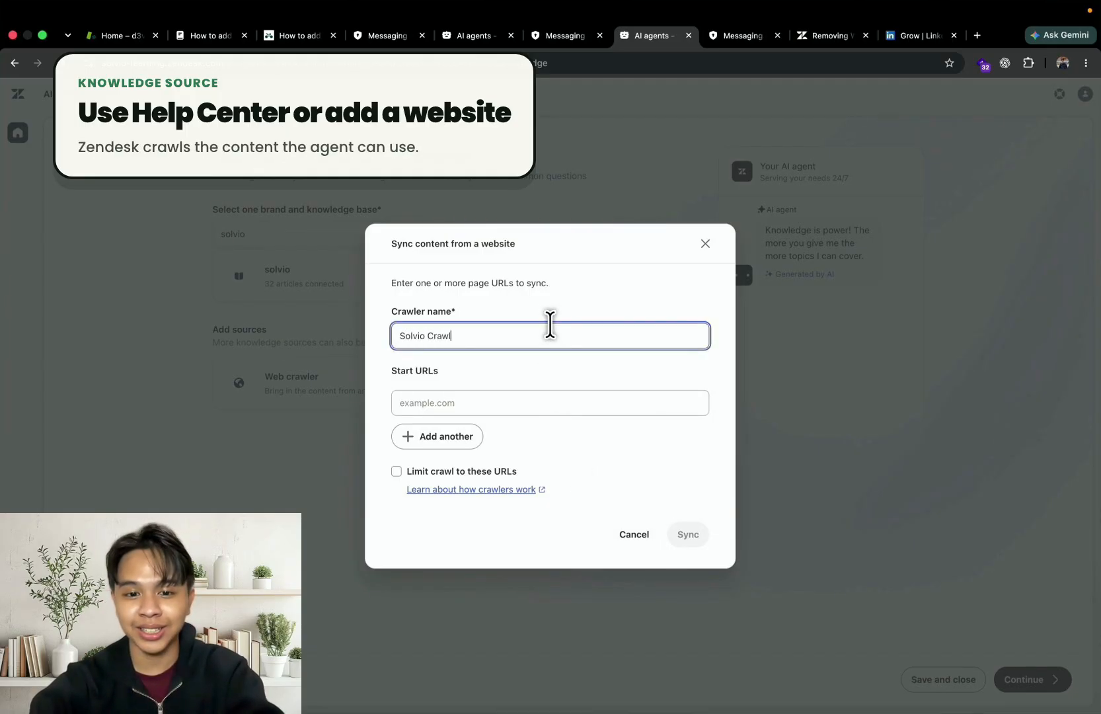
click(512, 406)
text(eesel.ai)
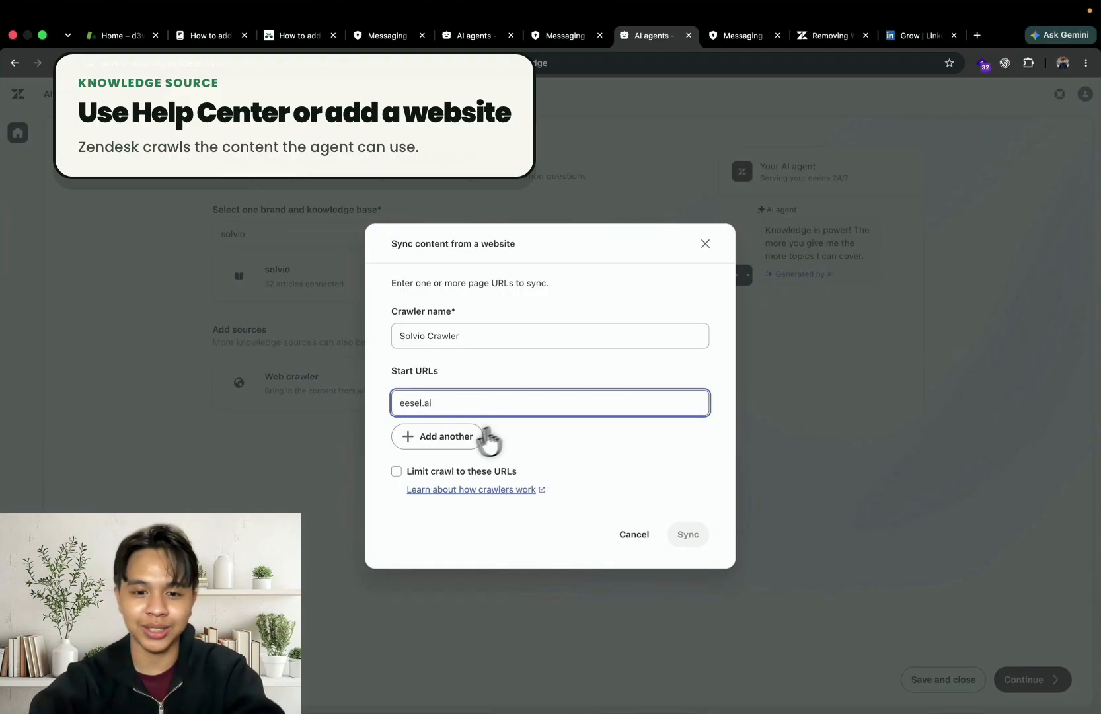
click(454, 441)
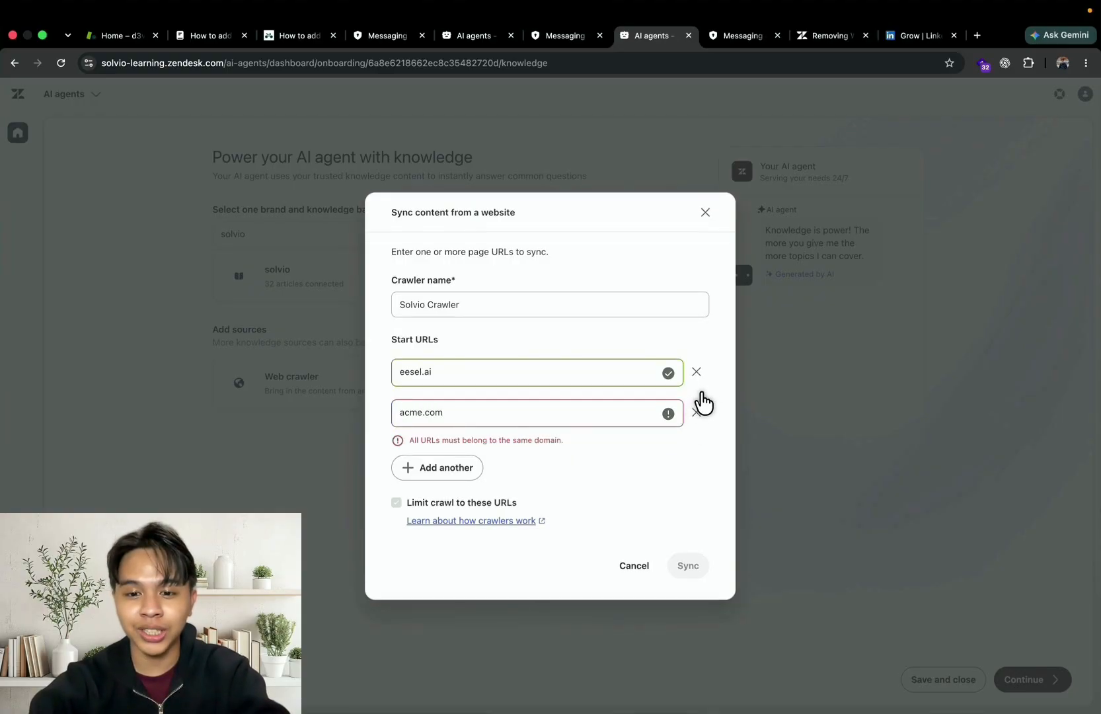
click(696, 412)
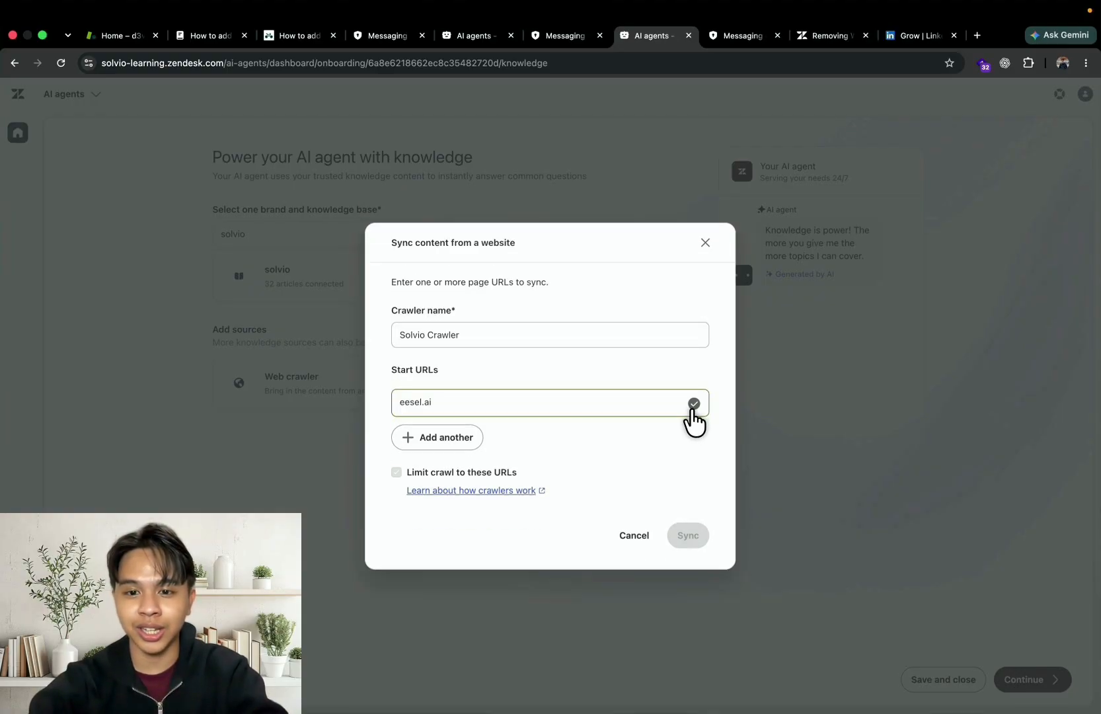
click(708, 244)
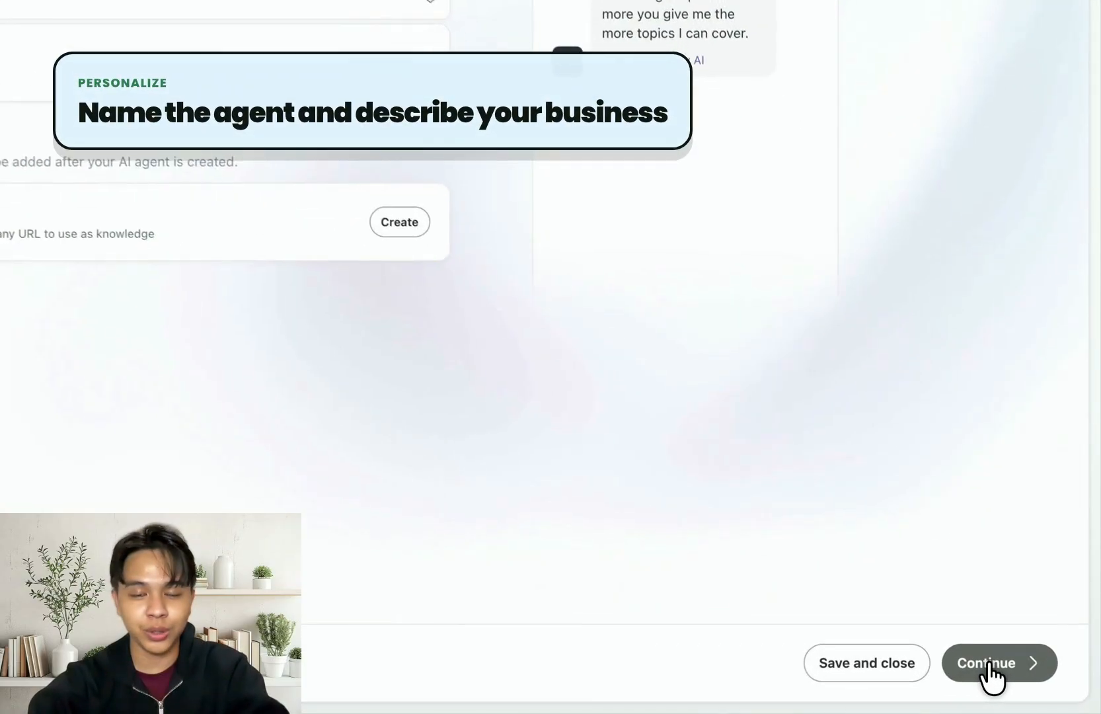
Name the agent Solvio AI Agent and set its business profile to "Solvio is a LMS for parents and students, operated in australia"
click(1025, 684)
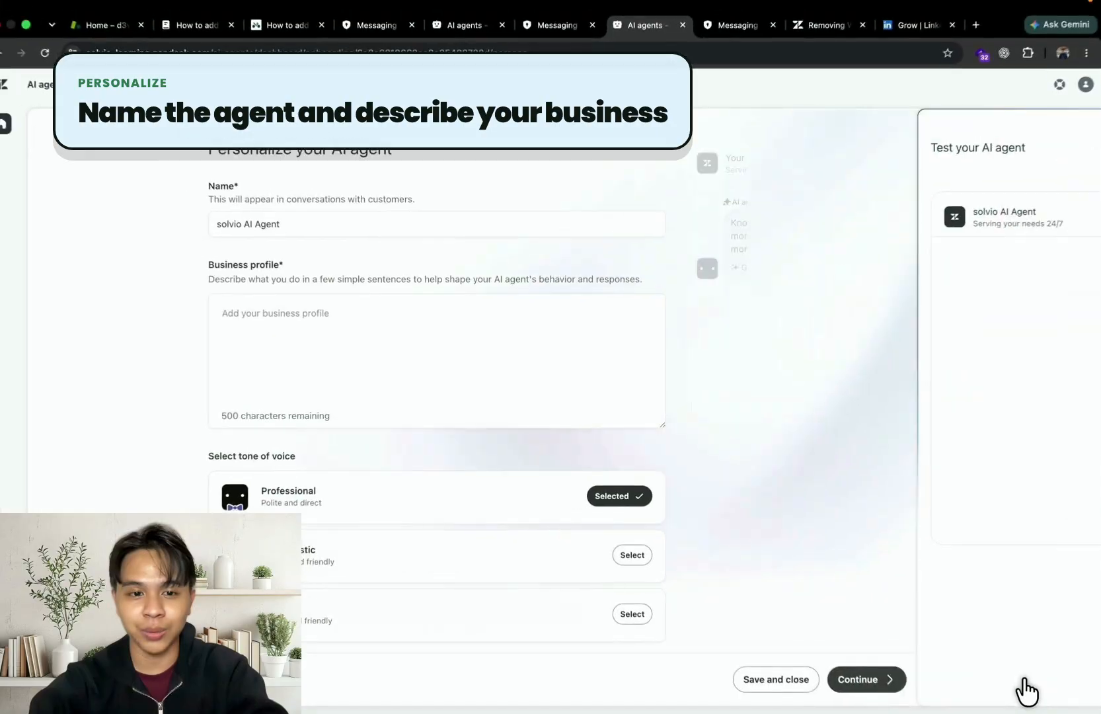
click(344, 228)
key(super+a)
key(Left)
key(Right)
key(BackSpace)
text(S)
click(364, 335)
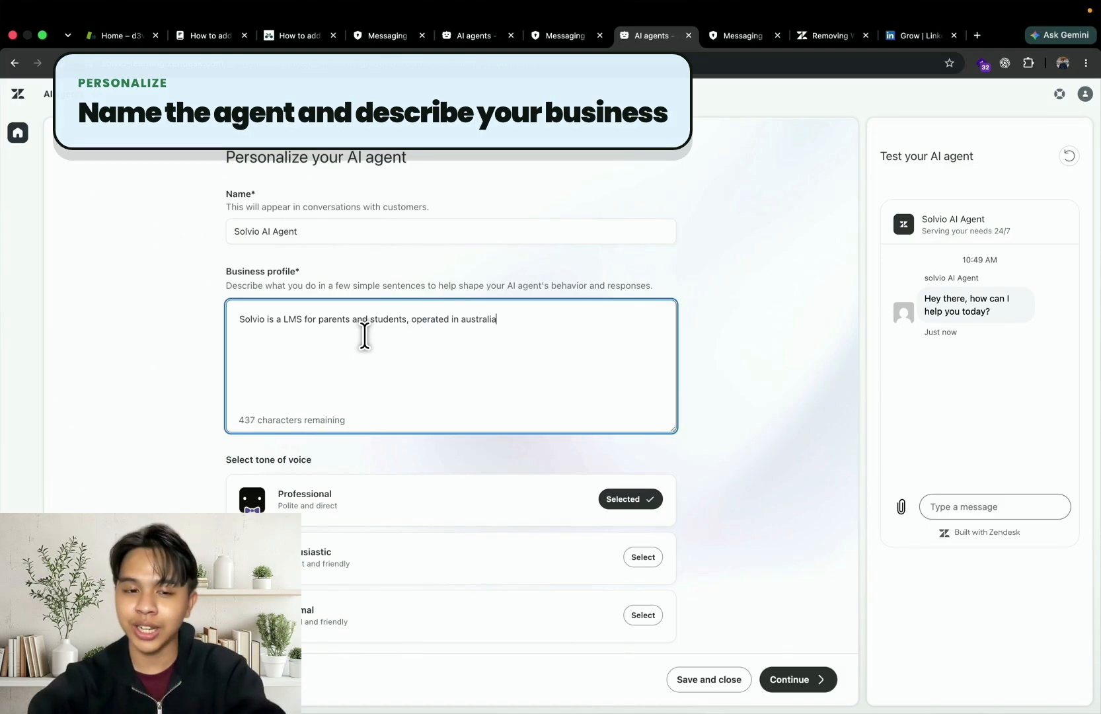
Try a custom tone of voice with the instruction "Give a reply of enthusiastic and optimist response"
scroll(511, 476, down, 5)
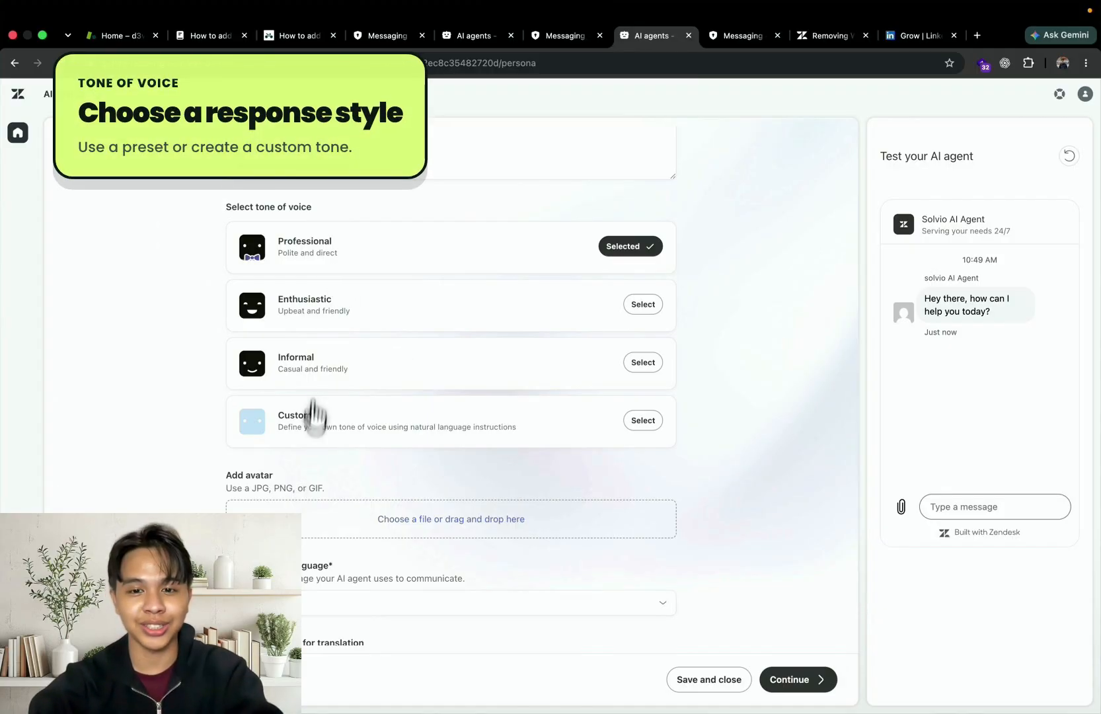
click(644, 422)
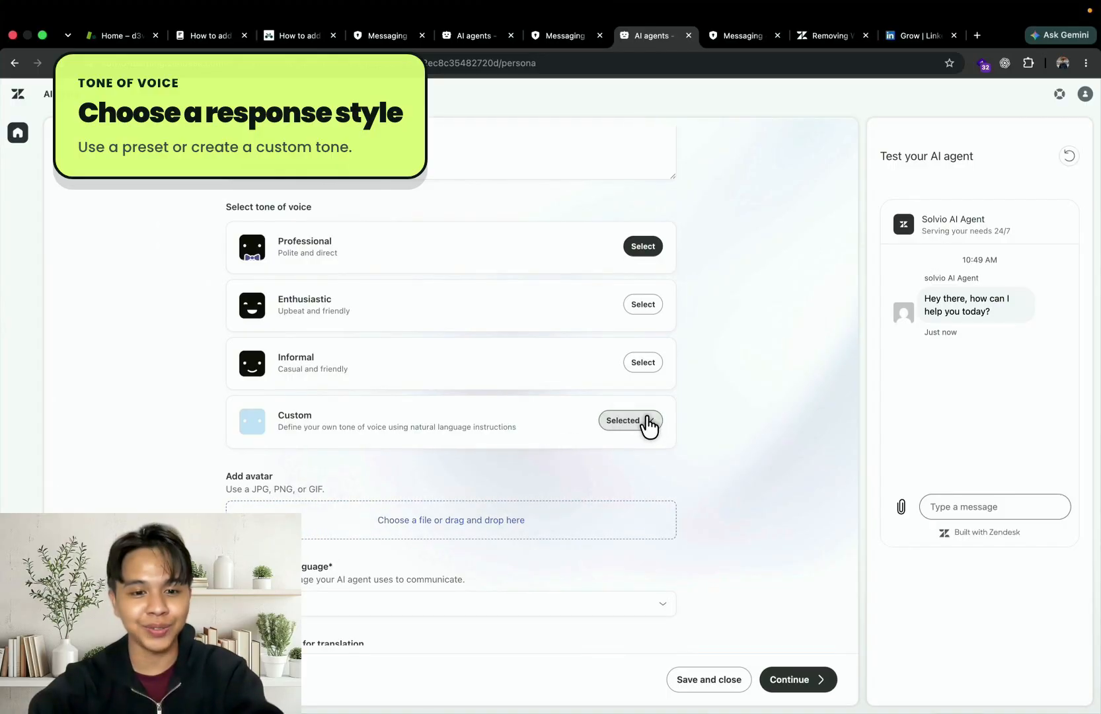
click(499, 490)
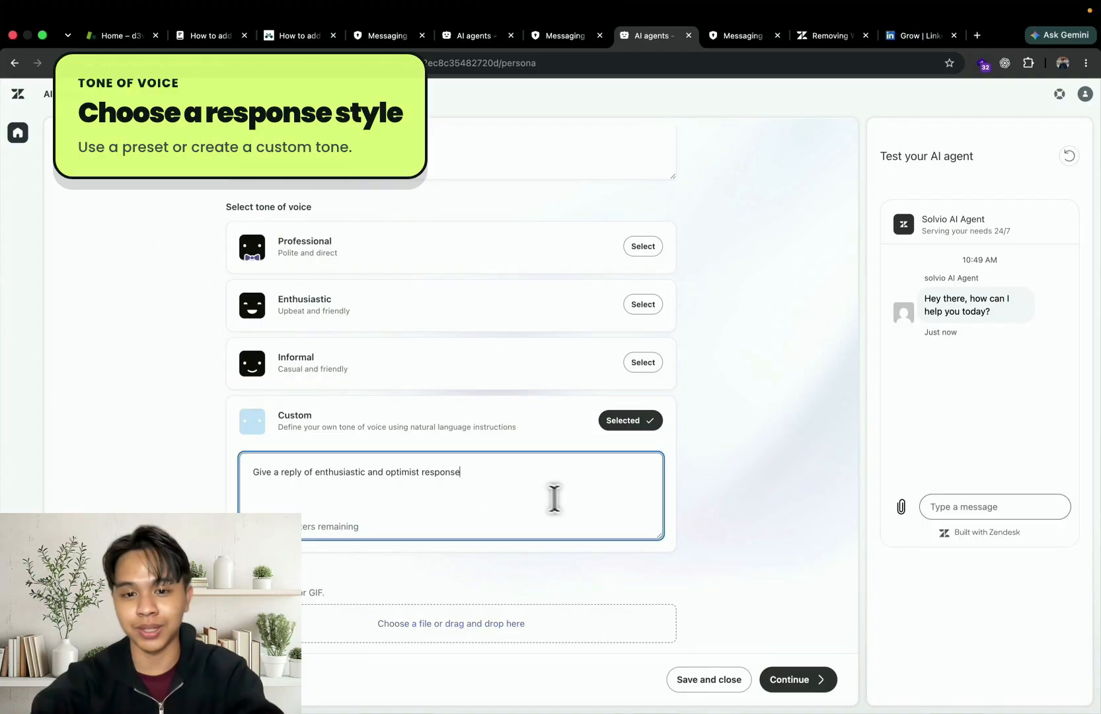
Choose the Professional tone of voice, keep English as the default language, and continue to the system replies
click(643, 246)
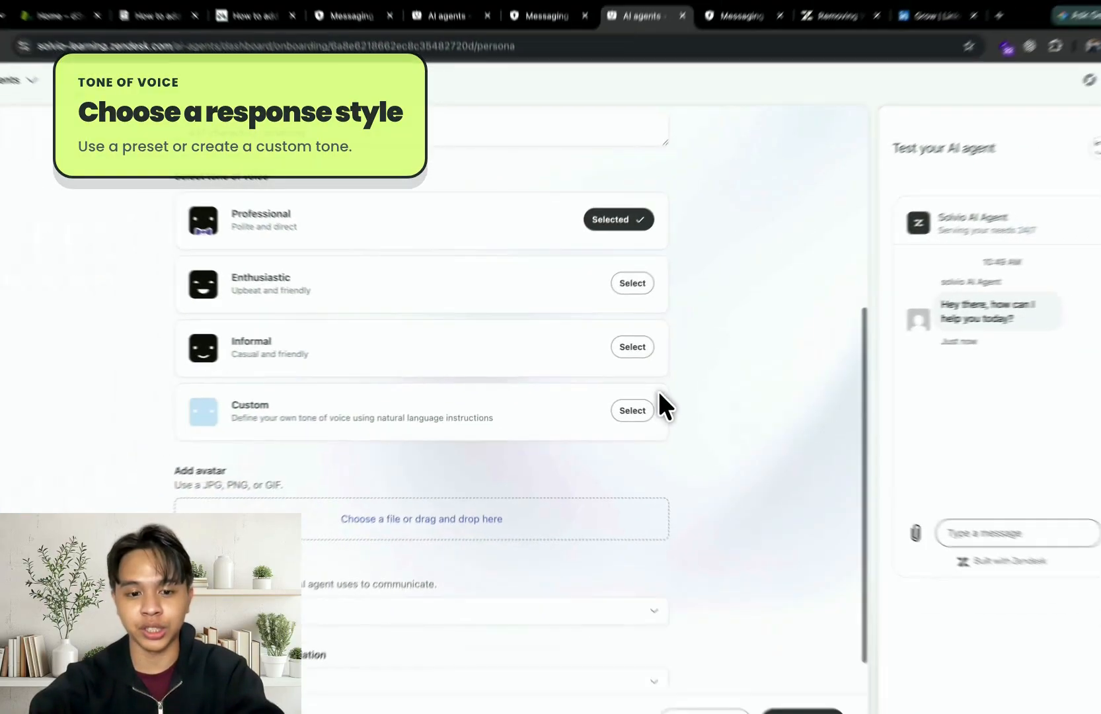
click(404, 549)
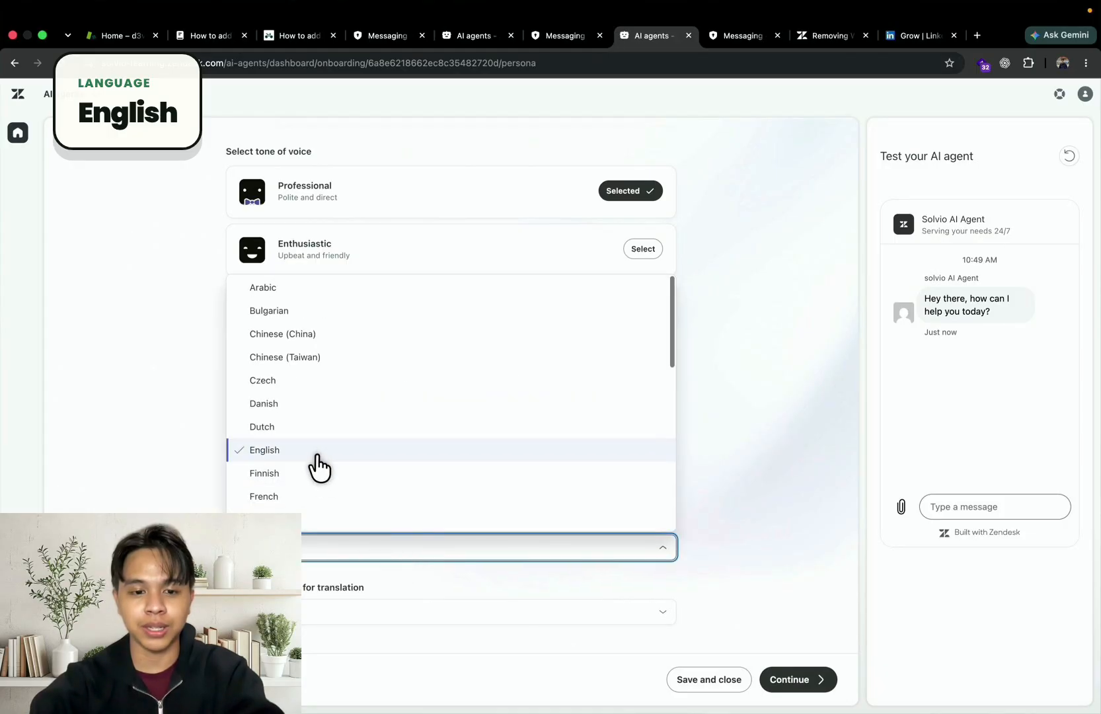
click(781, 585)
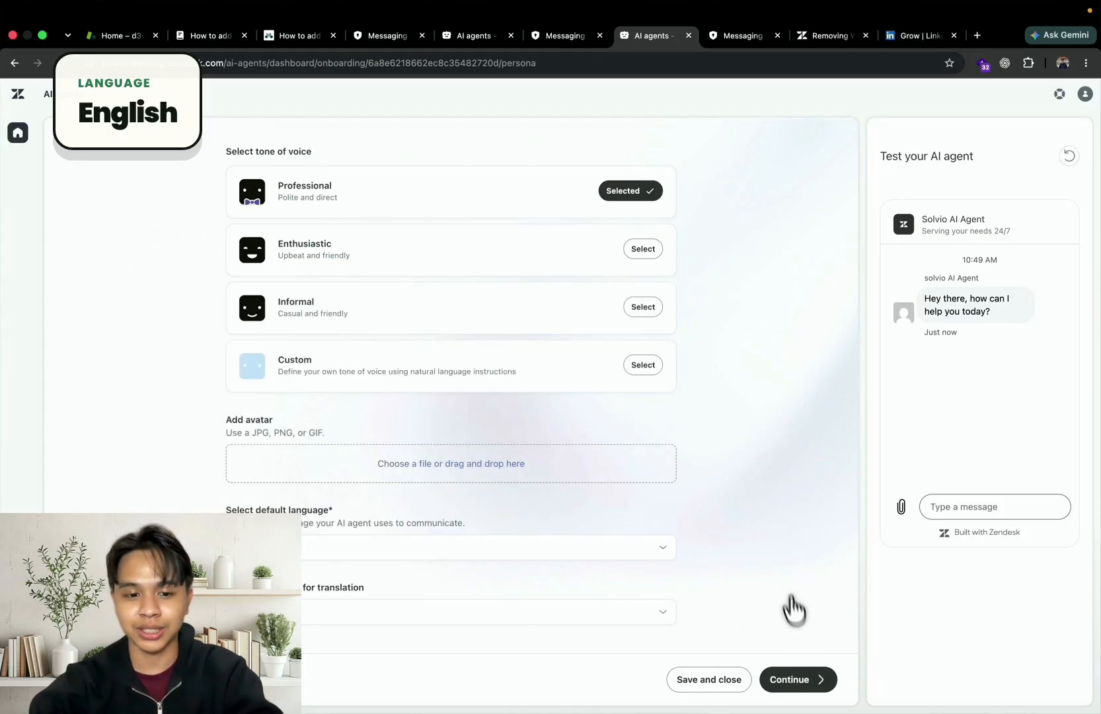
click(807, 687)
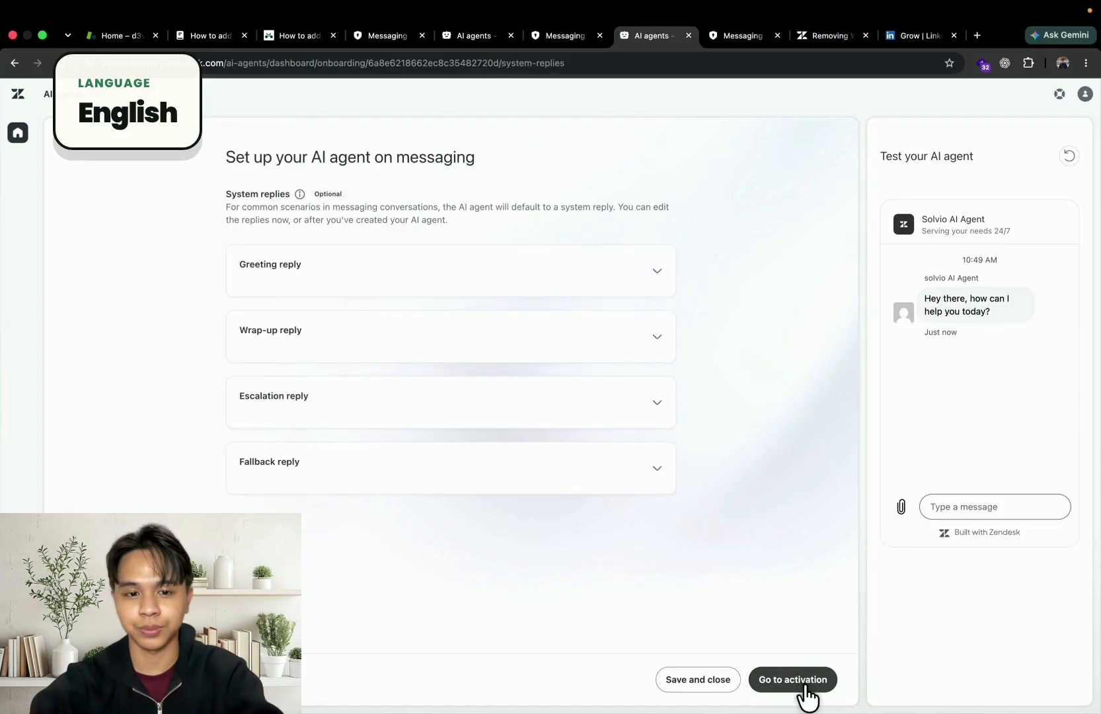
Replace the greeting reply with "Aloha, welcome to solvio. What can I help you with?"
click(509, 261)
triple_click(342, 310)
text(Aloha, welcome to sol)
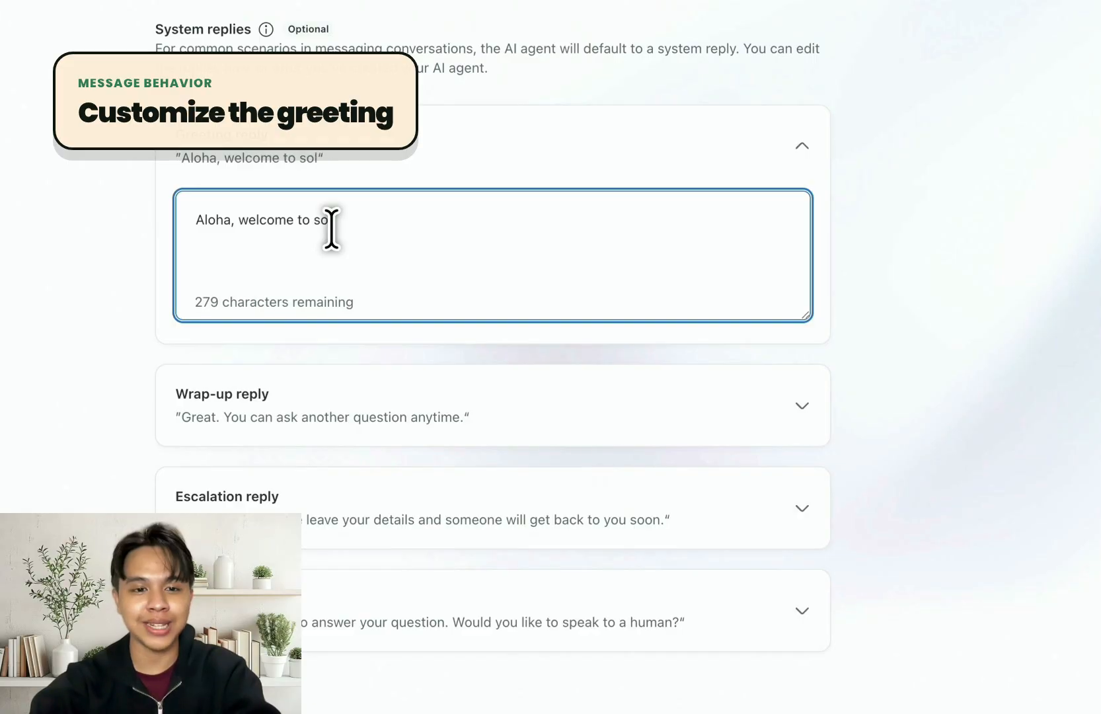
text(vio. What can I help)
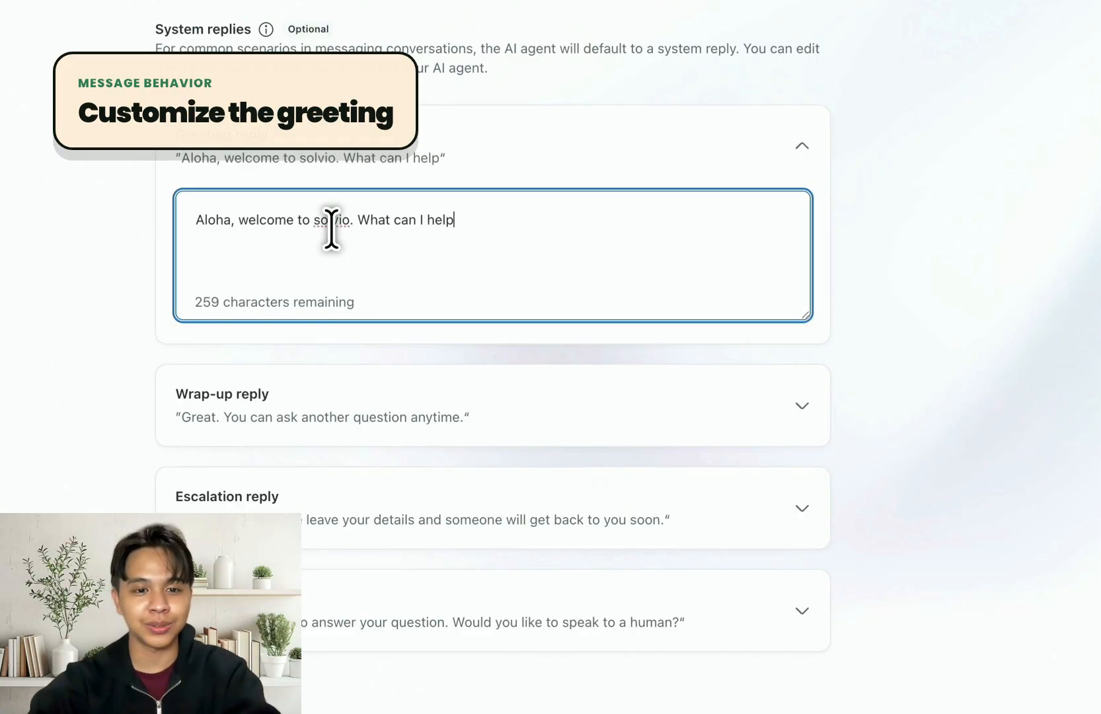
text( you with?)
click(717, 327)
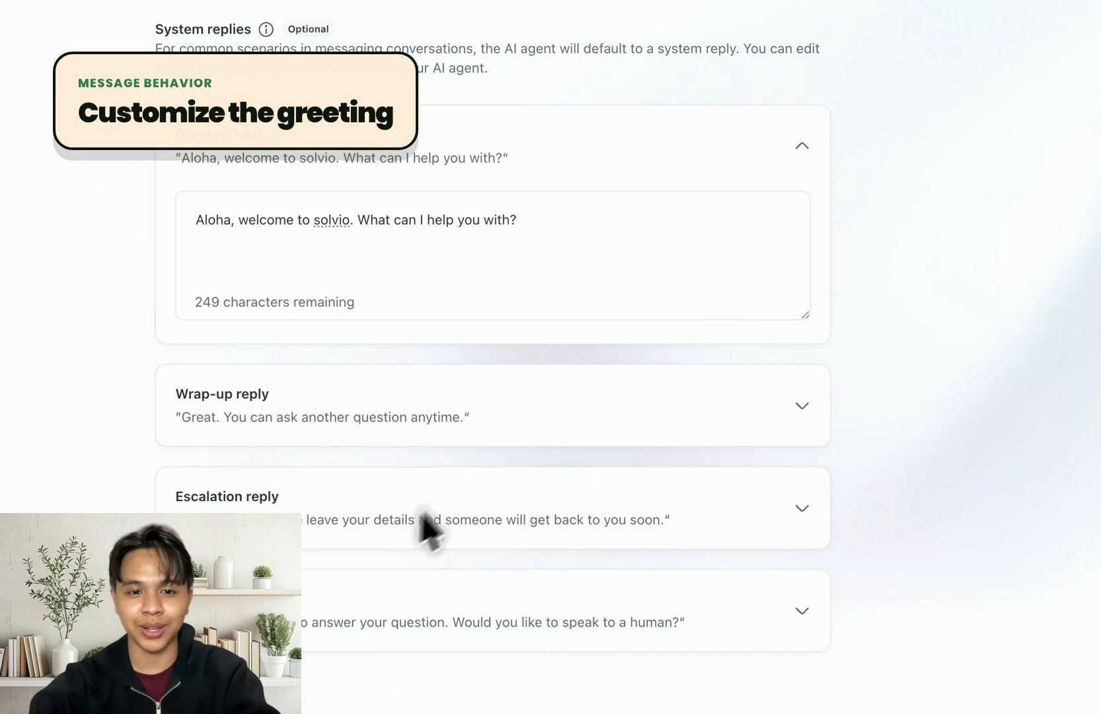
Expand and review the wrap-up, escalation and fallback replies along with their escalation options
click(339, 410)
scroll(327, 423, down, 3)
click(316, 343)
click(312, 485)
scroll(312, 485, down, 3)
click(286, 517)
scroll(492, 397, down, 4)
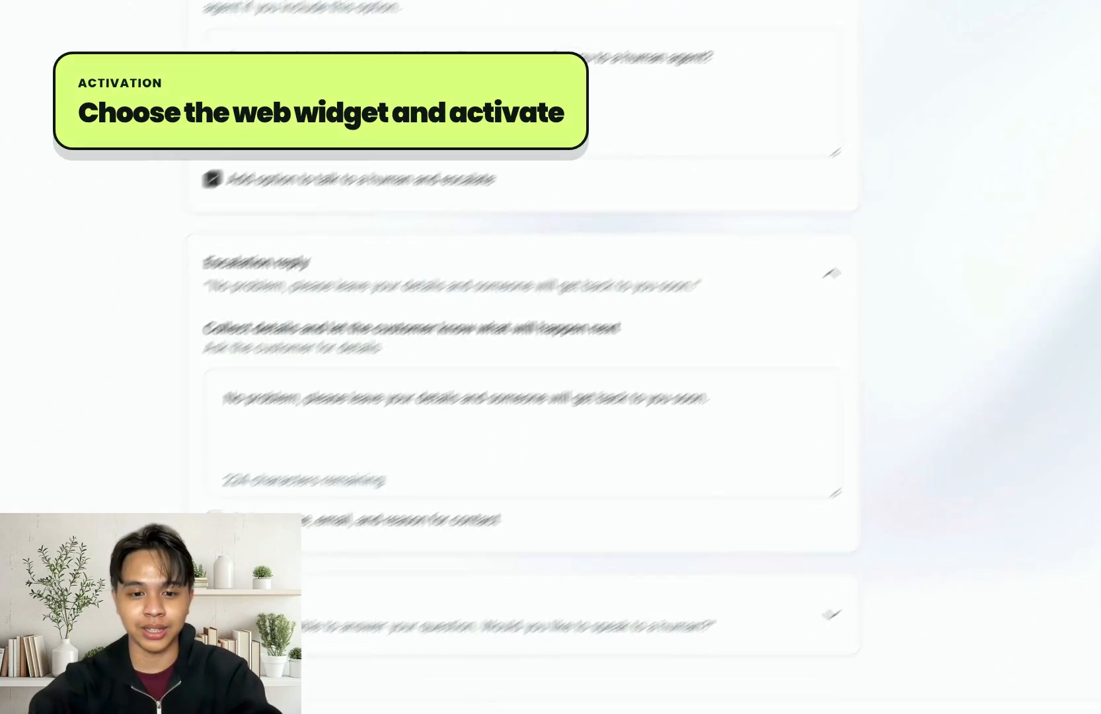
click(231, 647)
scroll(386, 562, down, 3)
click(468, 423)
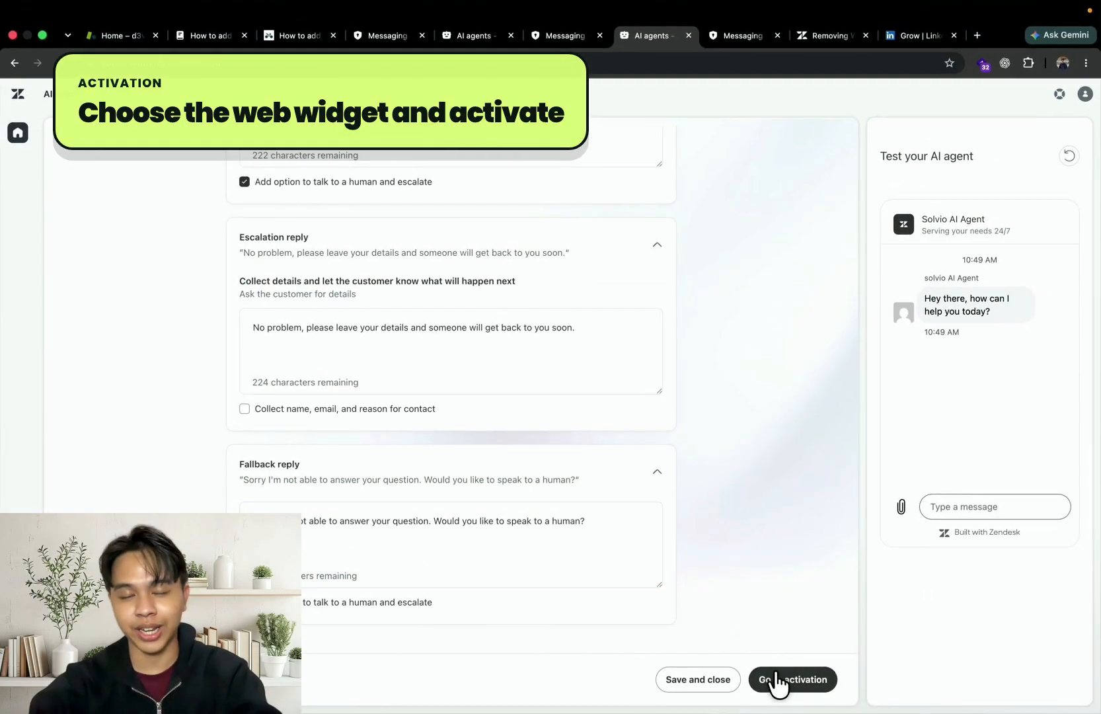
Activate the AI agent on the d3v-eesel Web Widget channel
click(778, 684)
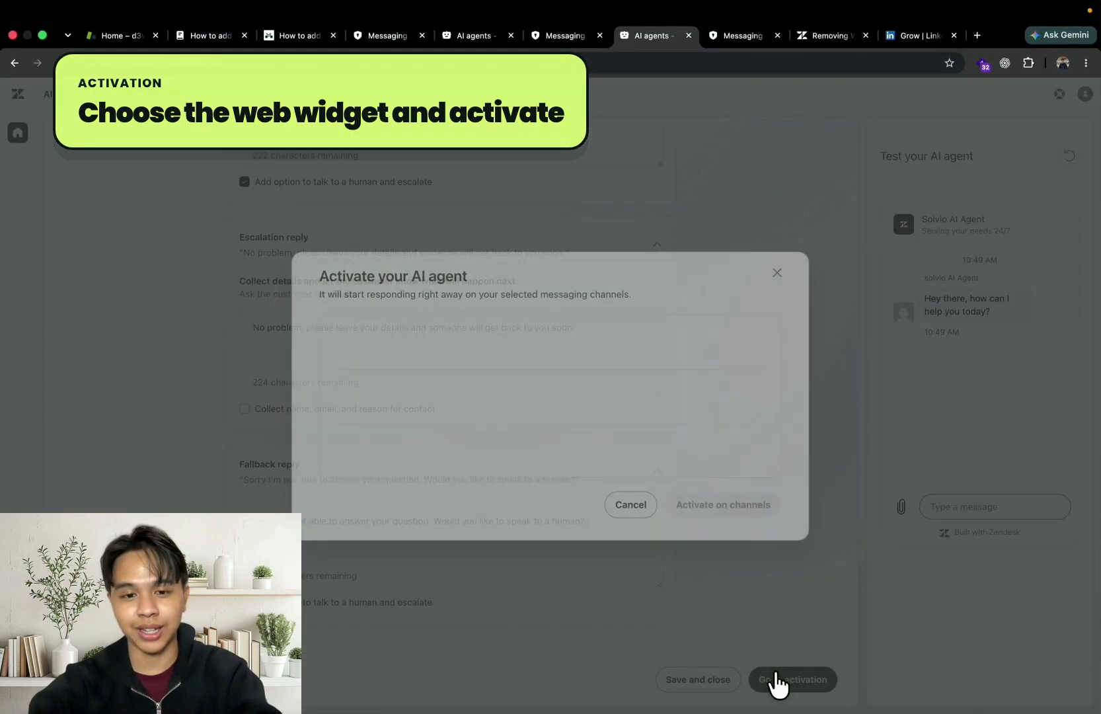
scroll(529, 370, down, 1)
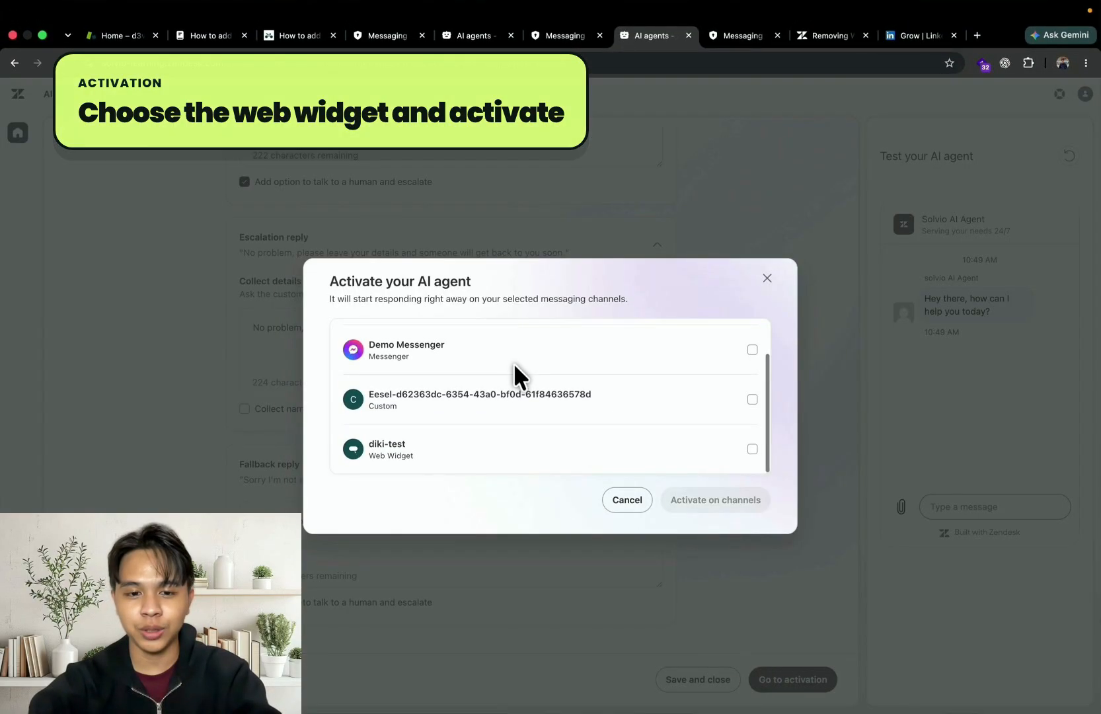
scroll(528, 404, up, 1)
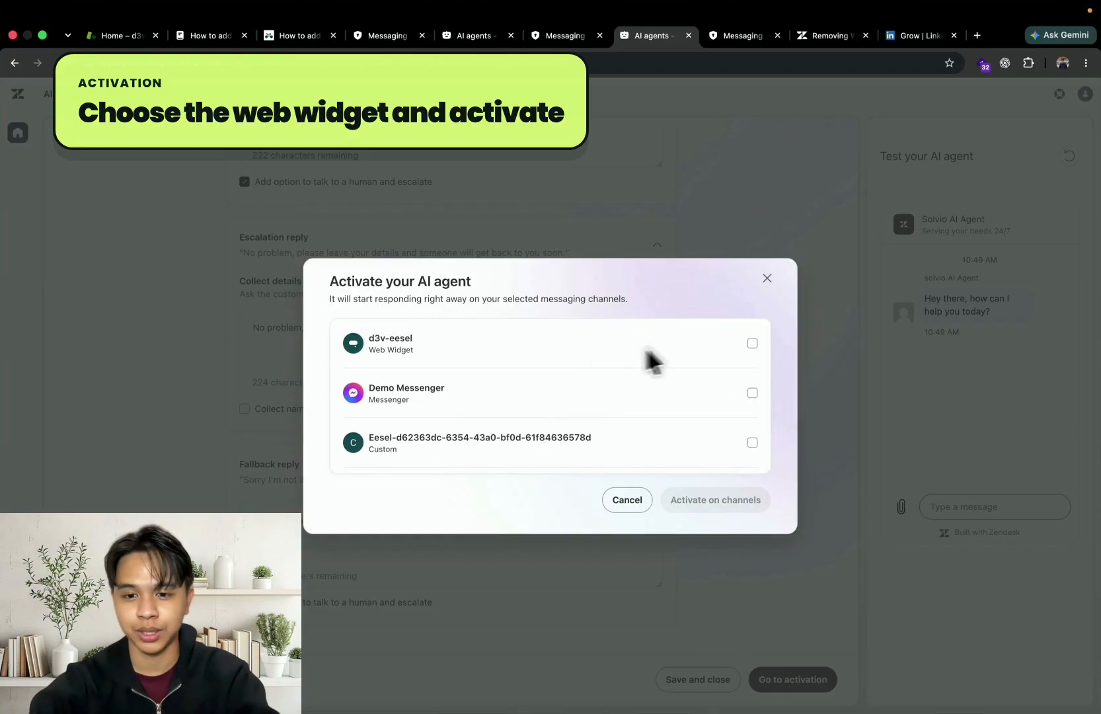
click(753, 342)
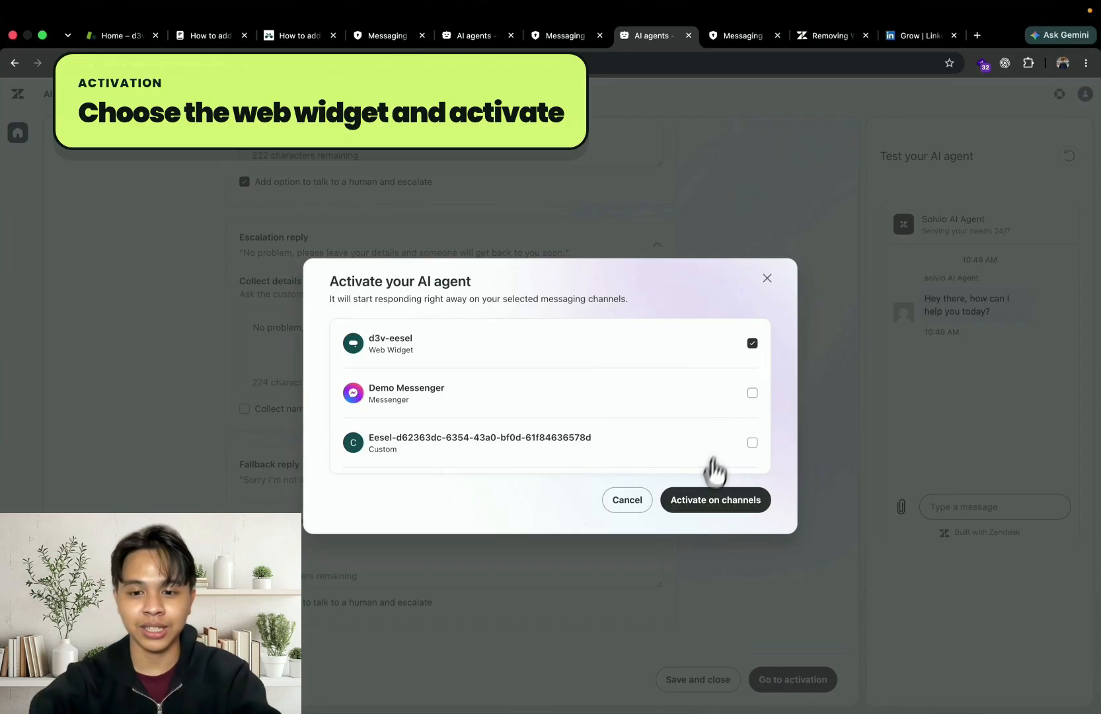
click(700, 510)
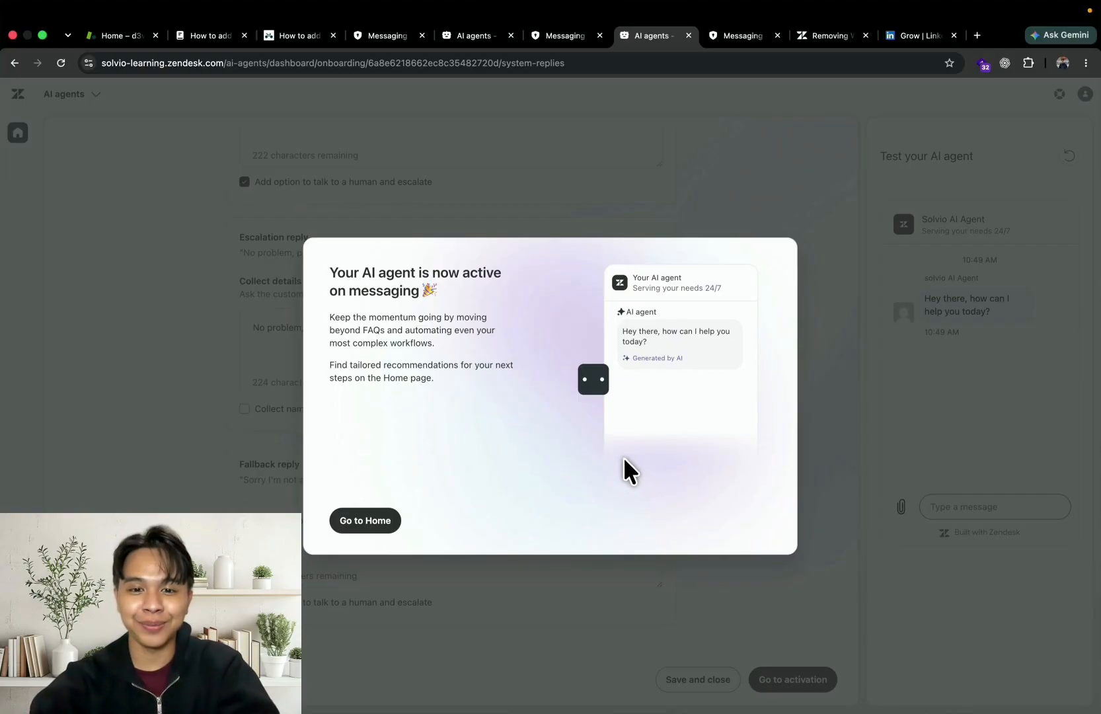
Go to the AI agents home page and examine the automated resolutions, escalations and conversations insights
click(368, 522)
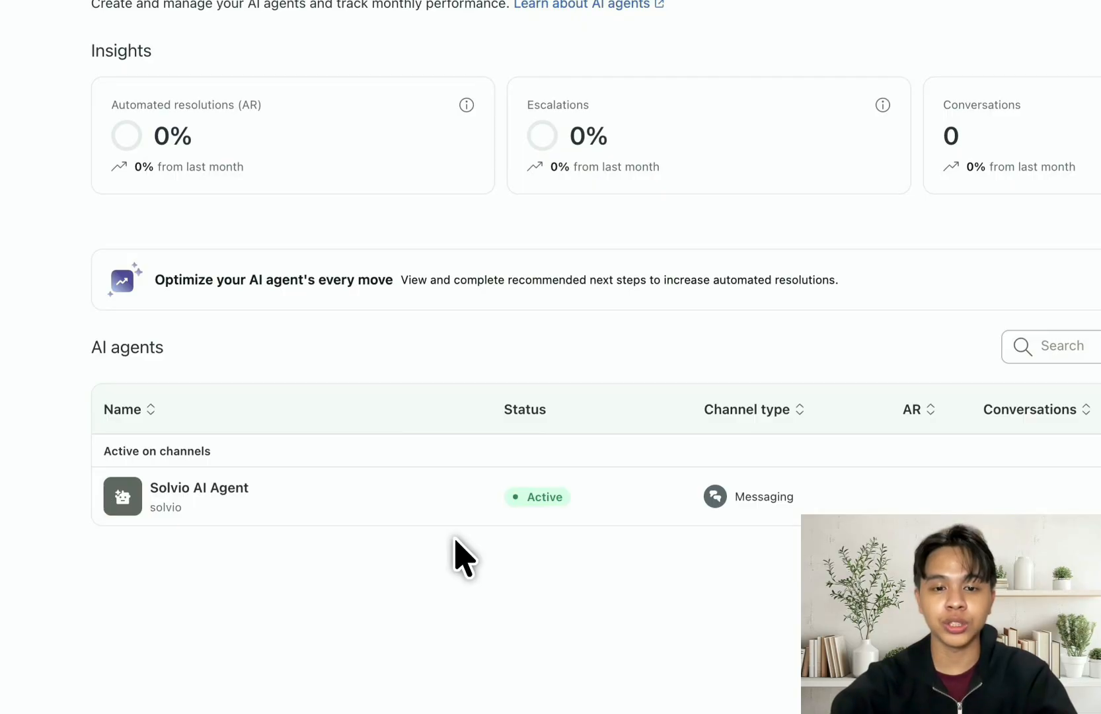
mouse_move(466, 104)
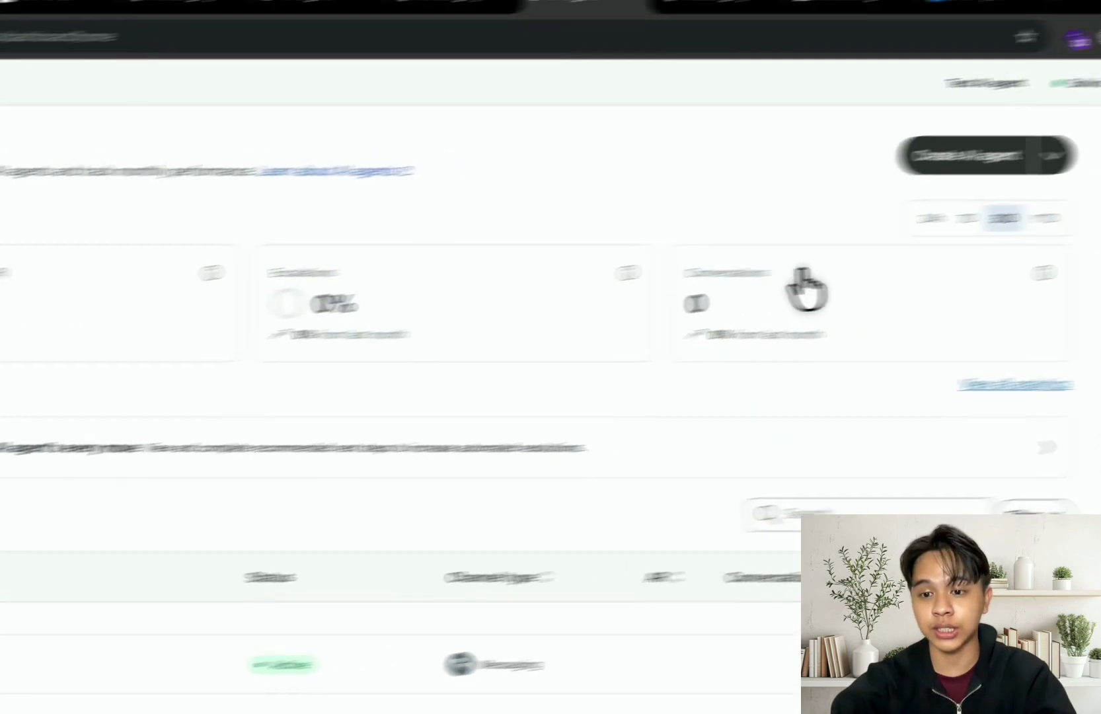
mouse_move(1043, 272)
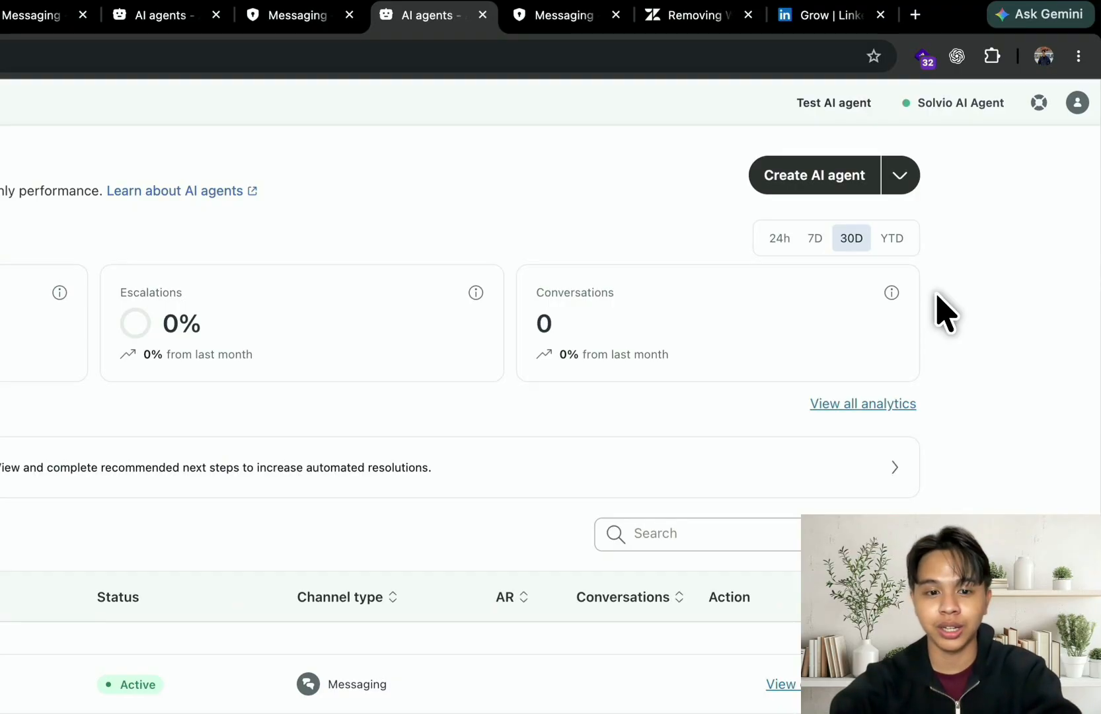
Open the Solvio AI Agent's details and display its knowledge sources
click(243, 494)
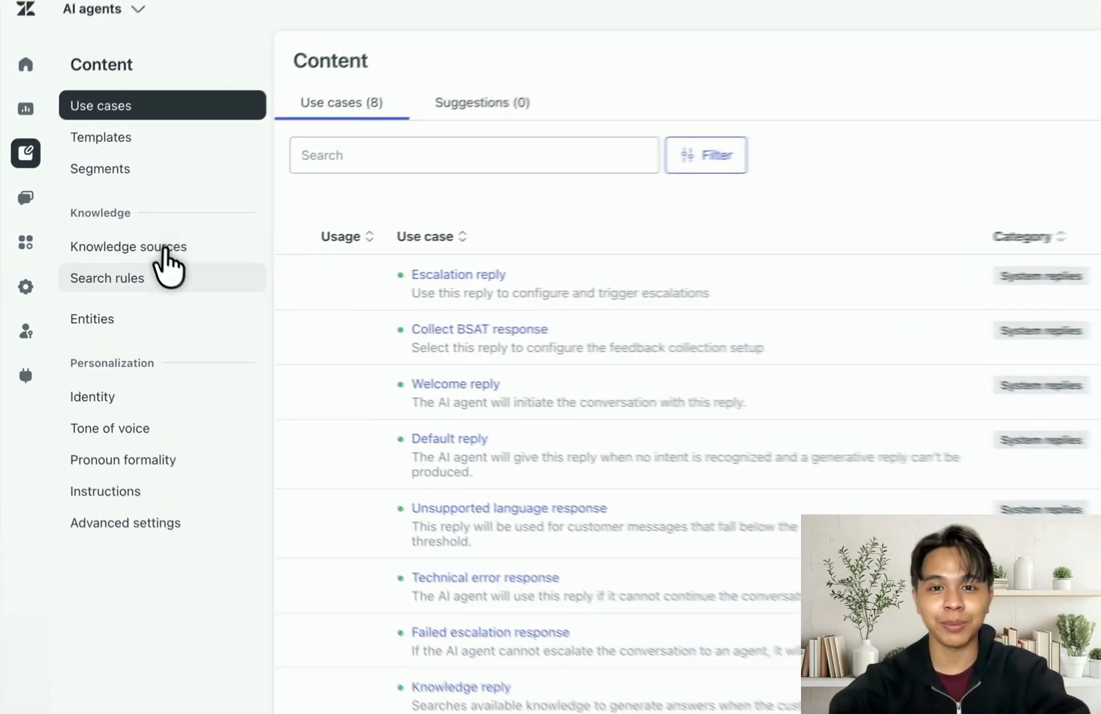
click(157, 243)
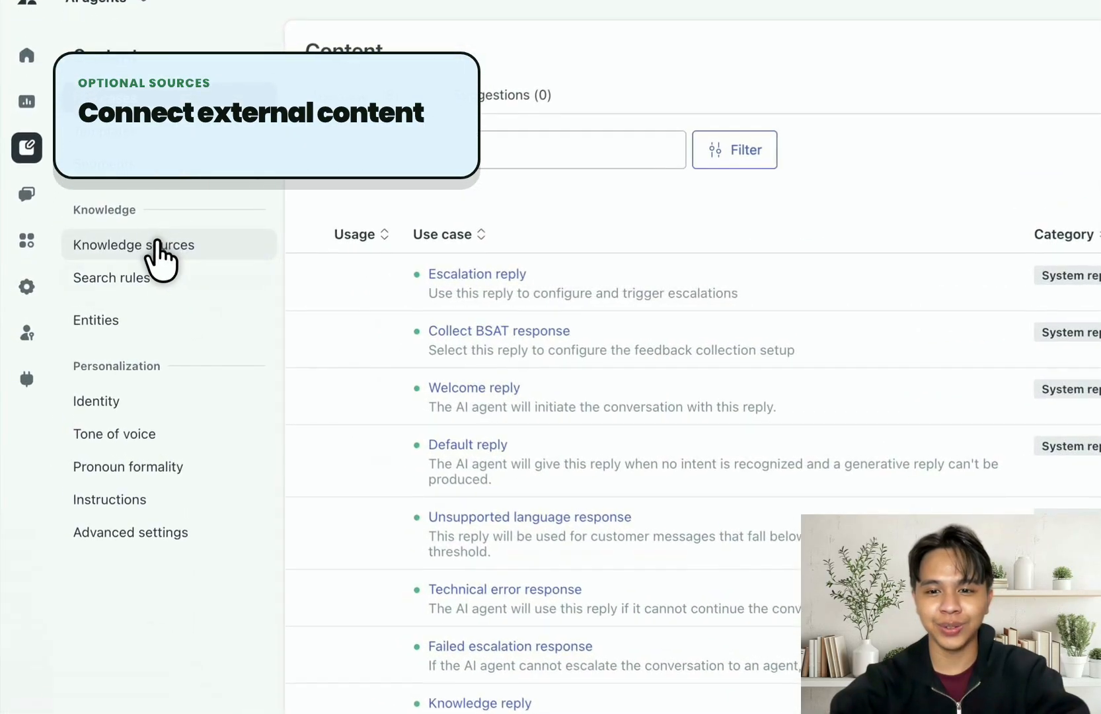
click(157, 245)
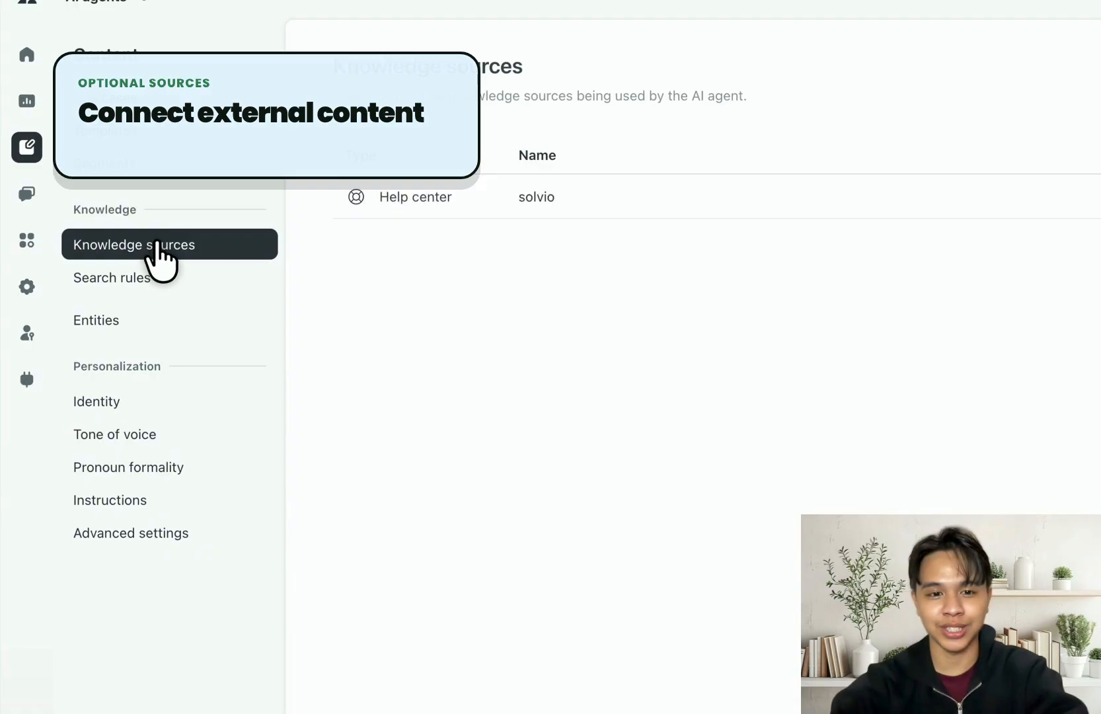
Show the External content options while editing the knowledge sources, and open the connections page to review the services that can be connected
click(1007, 216)
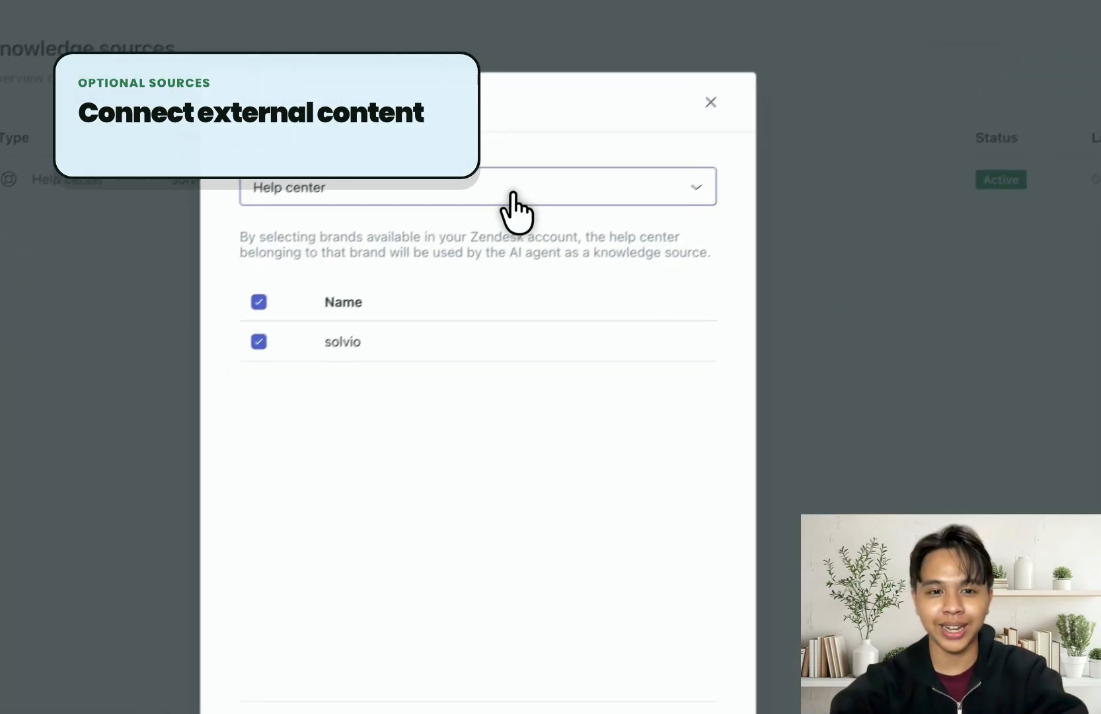
click(289, 355)
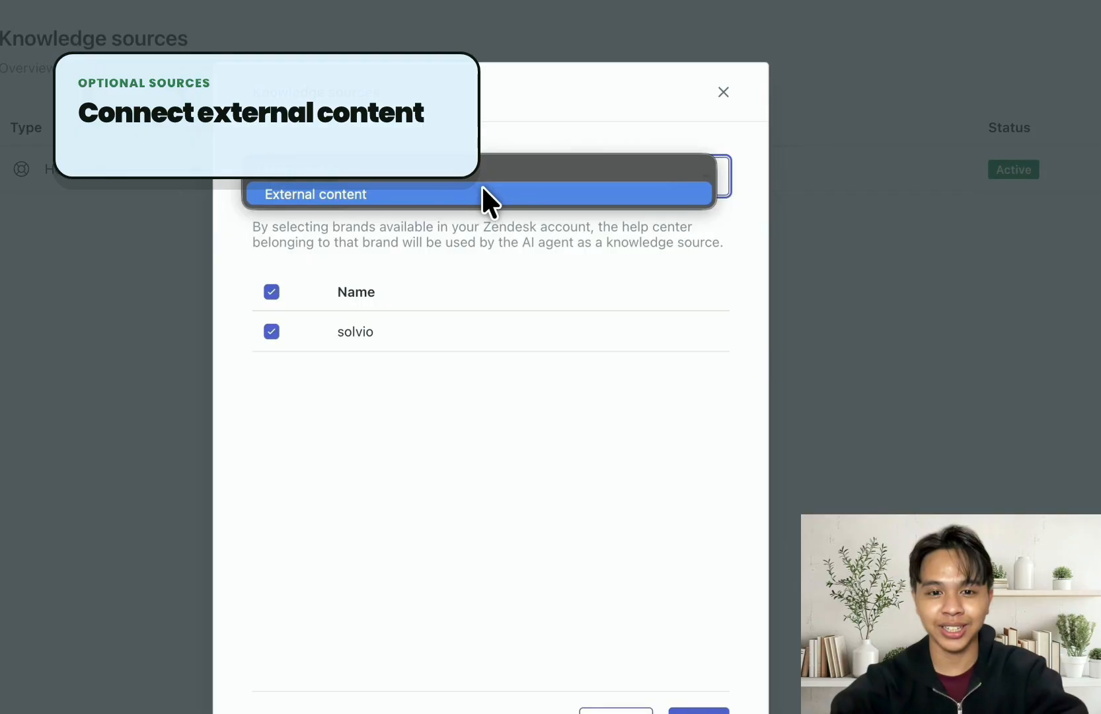
click(489, 195)
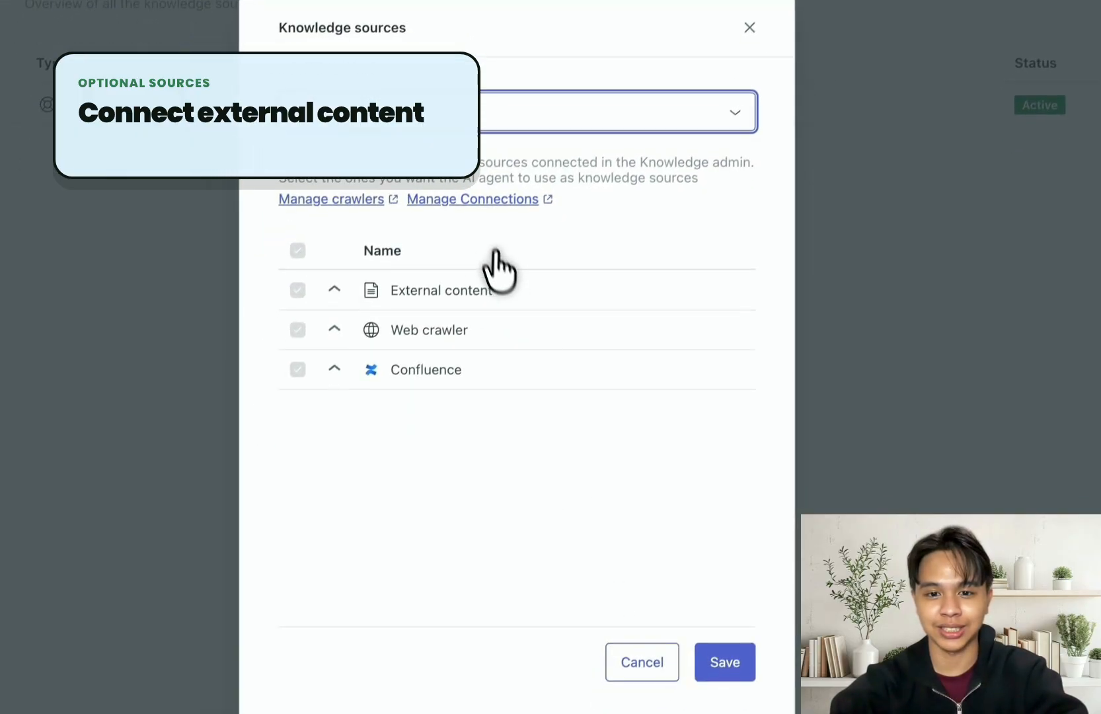
click(466, 195)
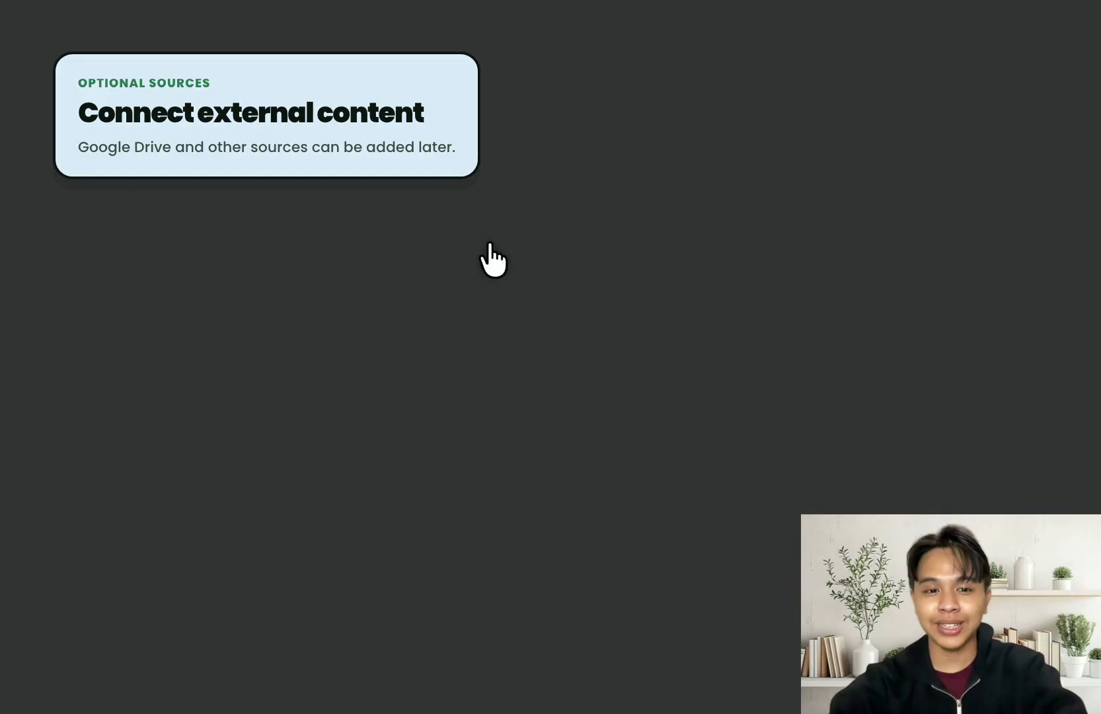
scroll(518, 306, down, 8)
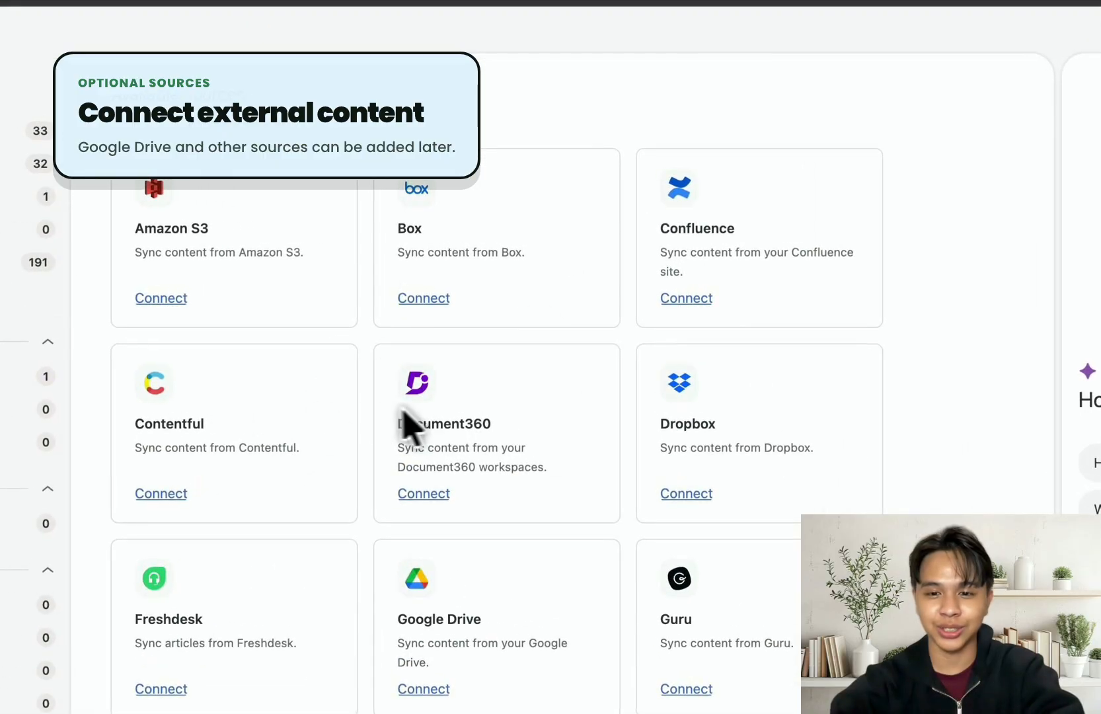
Review the sources offered for a new external content connection, then return to the AI agent and close its knowledge sources dialog without saving
scroll(405, 413, down, 3)
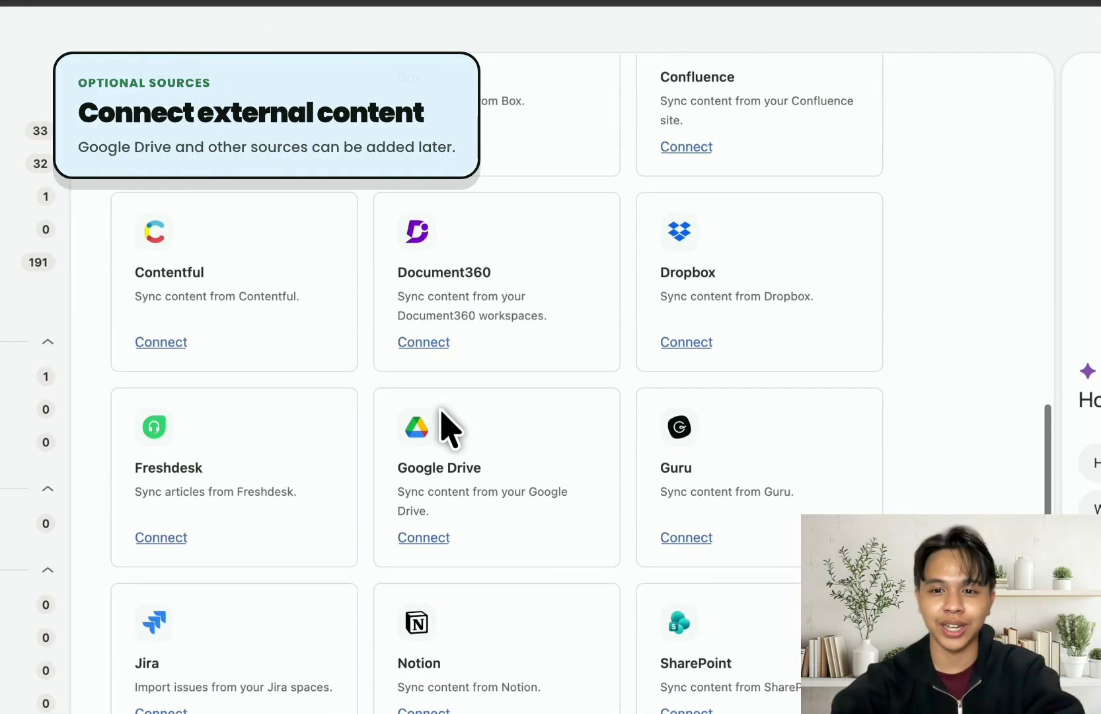
scroll(442, 411, up, 10)
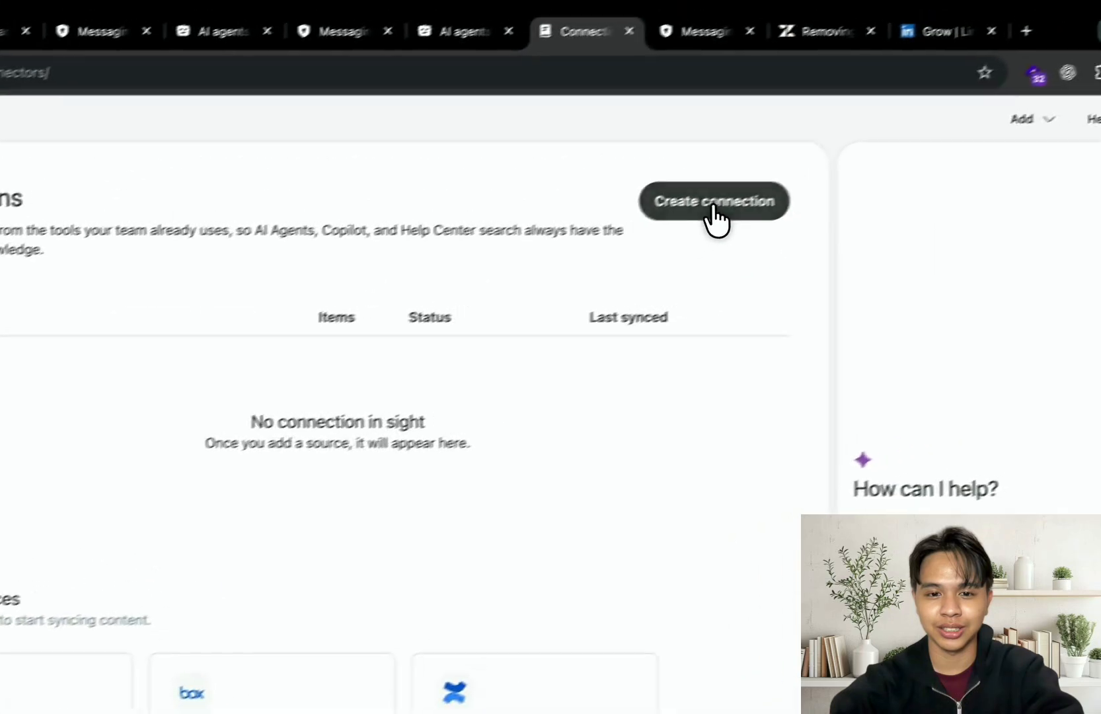
click(714, 206)
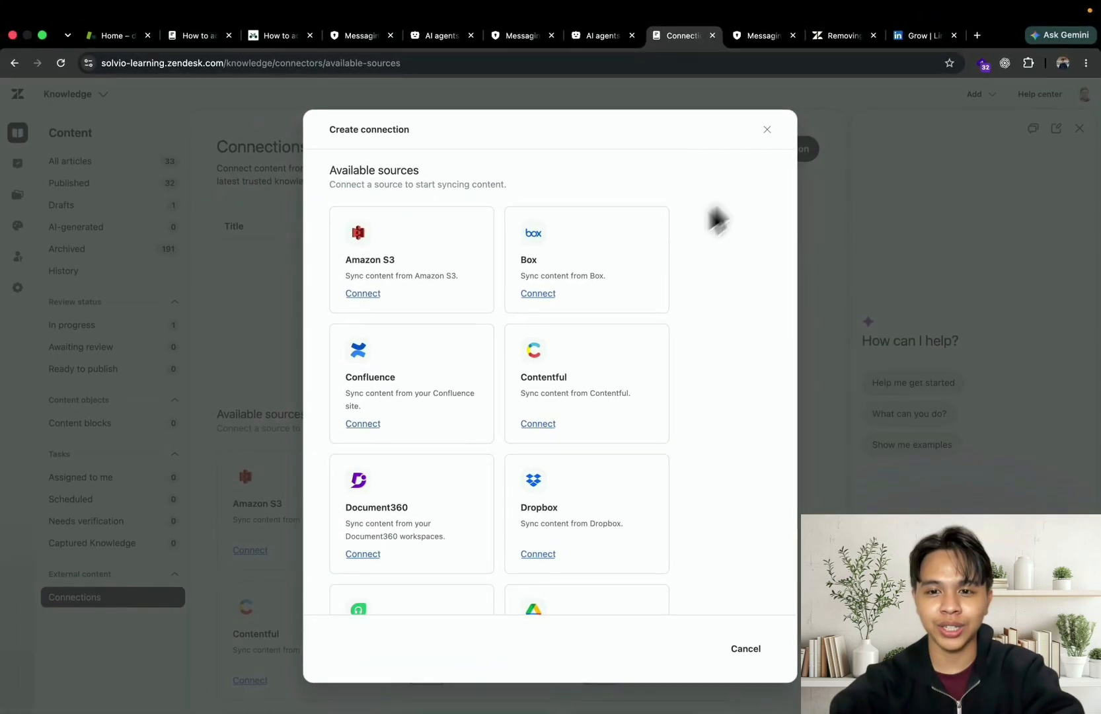
scroll(696, 231, down, 5)
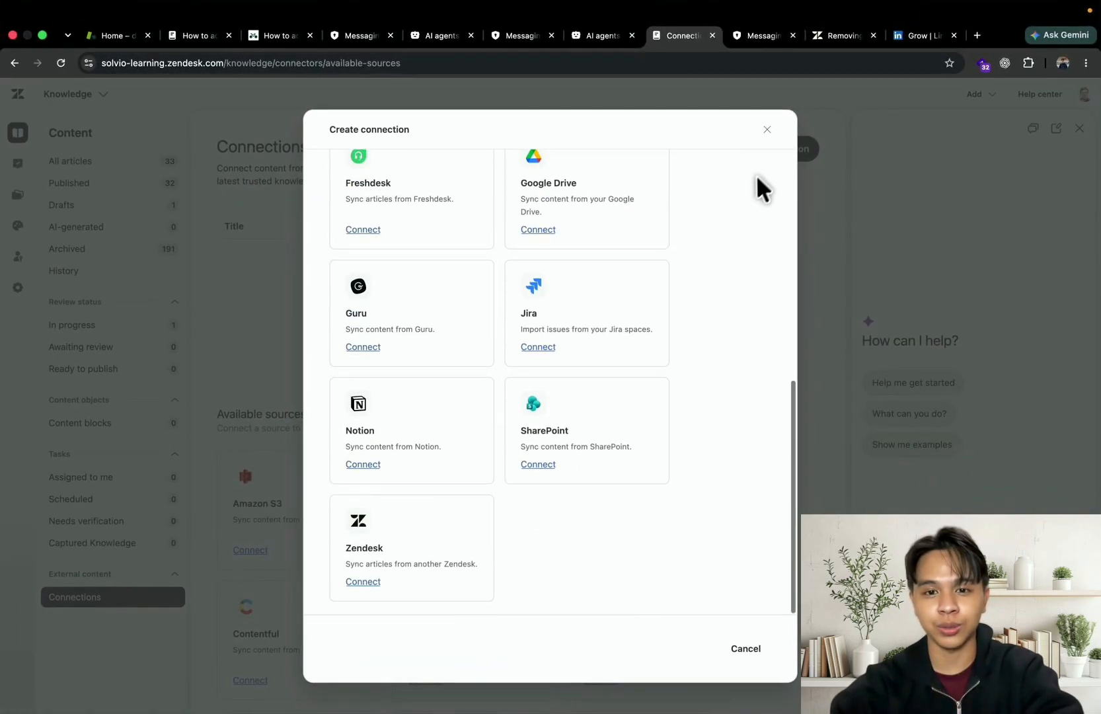
click(767, 129)
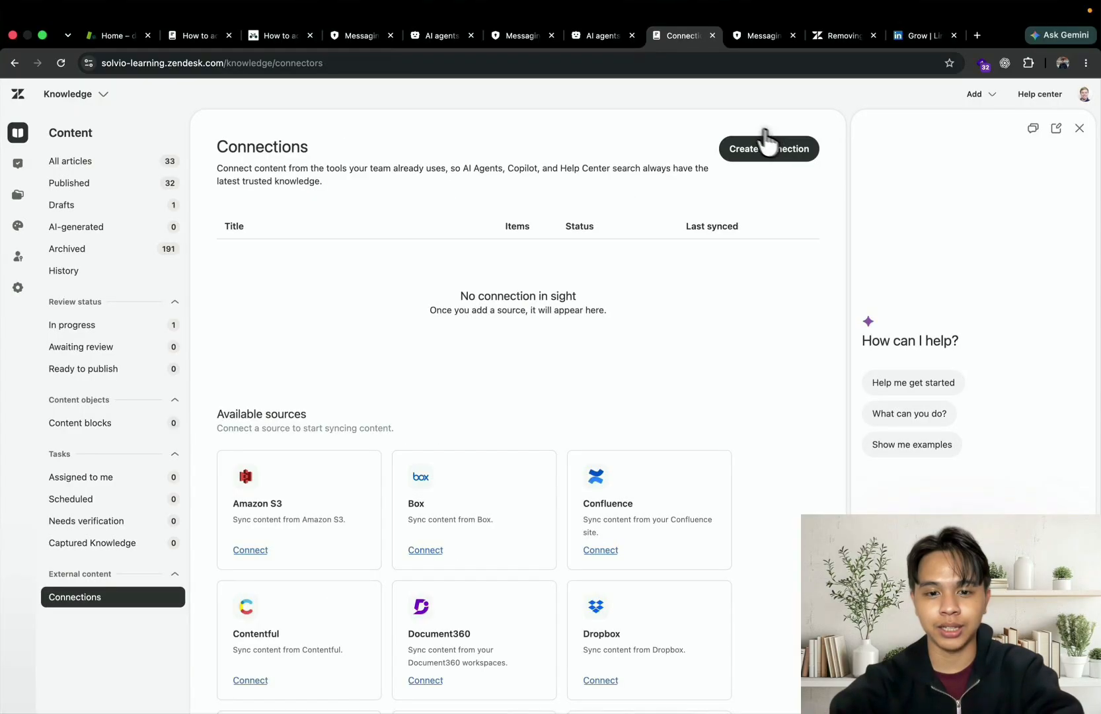
click(598, 40)
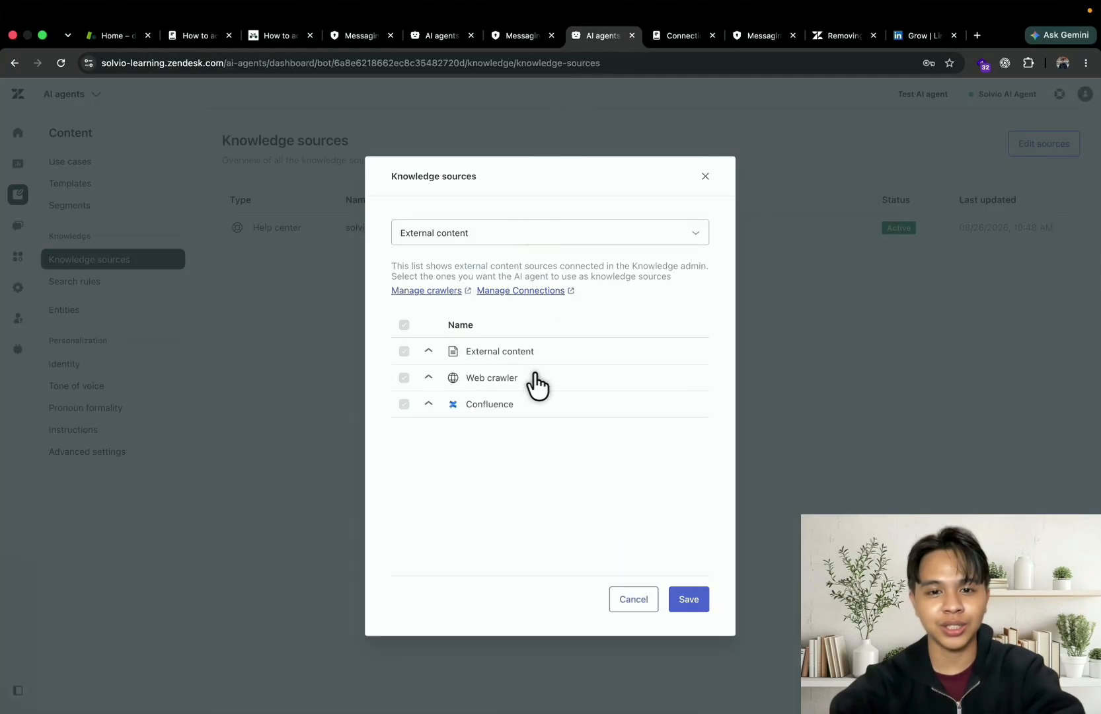
click(706, 177)
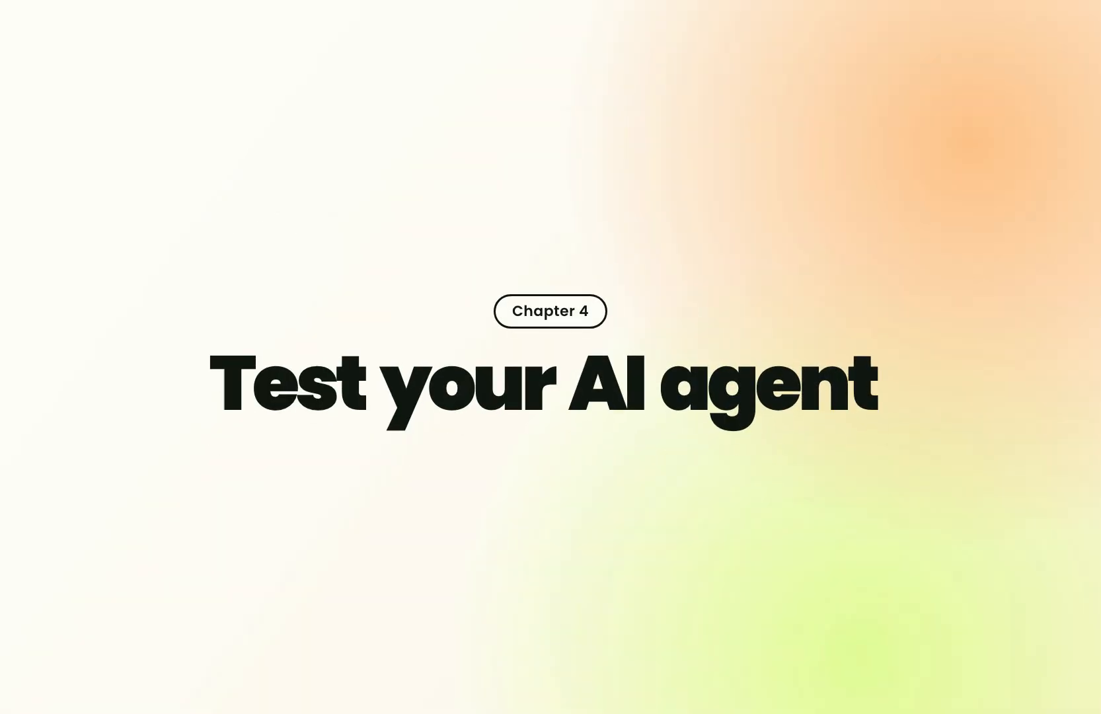
Open the Solvio AI Agent test chat and ask "Hey how can I add my children account to solvio?"
click(920, 95)
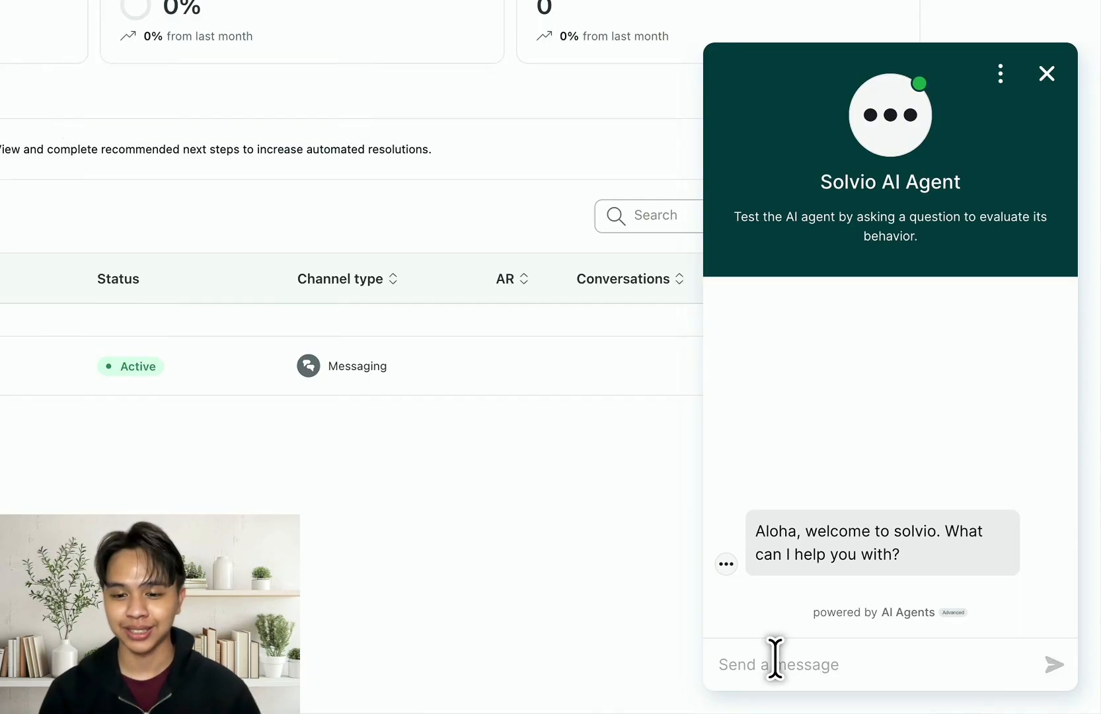
text(Hey how can I add my)
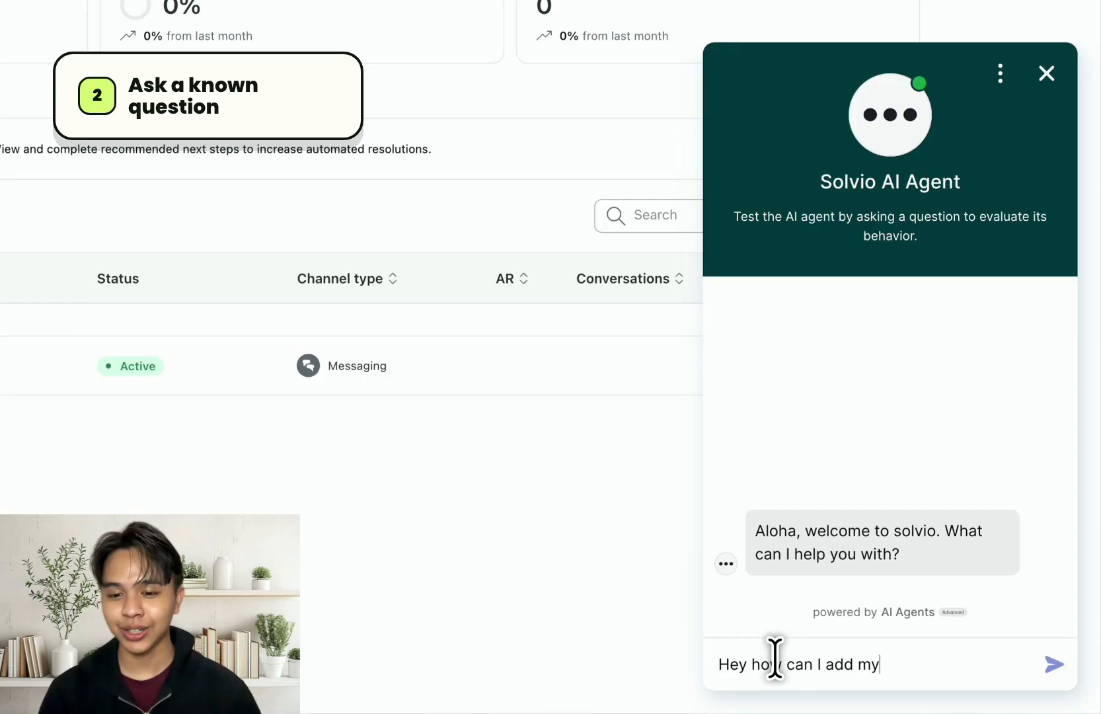
text( children account to solvio?)
key(Return)
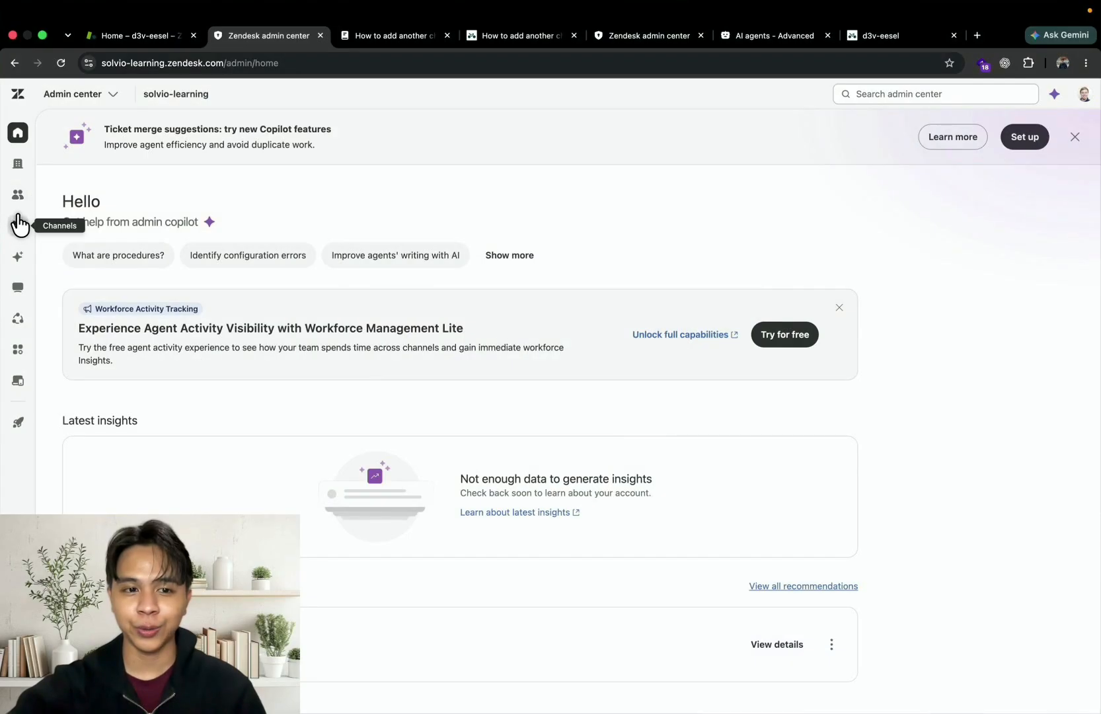
Open the d3v-eesel Web Widget channel in the messaging channels and expand its Installation settings
click(18, 225)
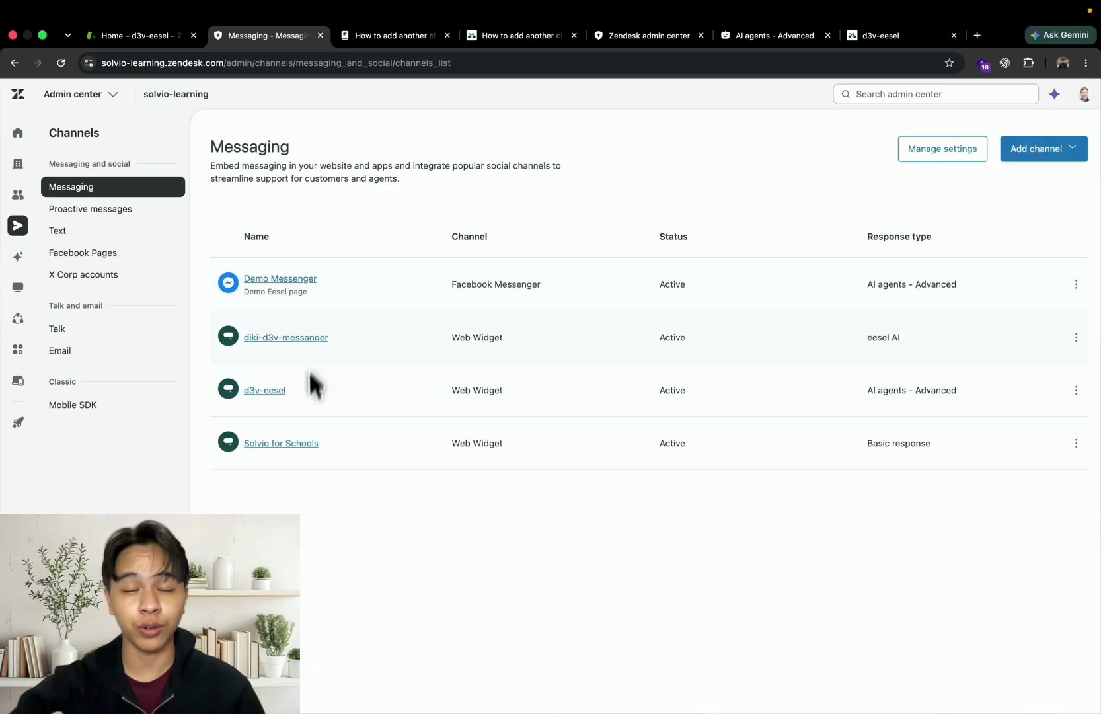
click(264, 390)
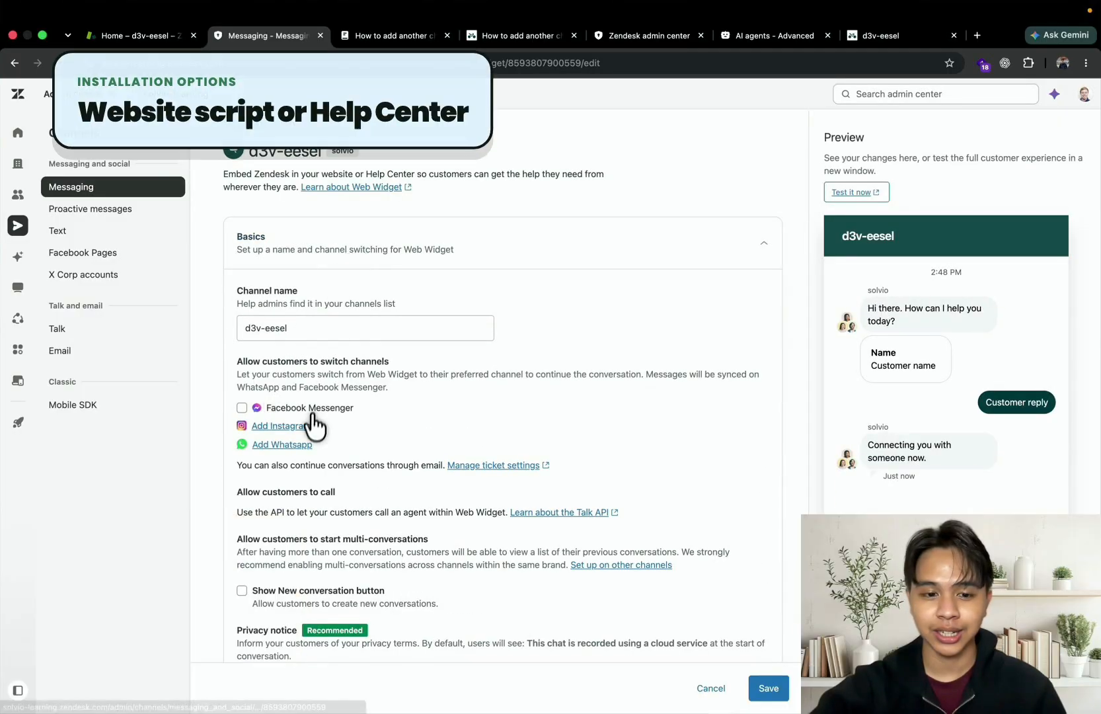
scroll(313, 426, down, 10)
click(273, 618)
scroll(274, 622, down, 2)
scroll(275, 622, down, 5)
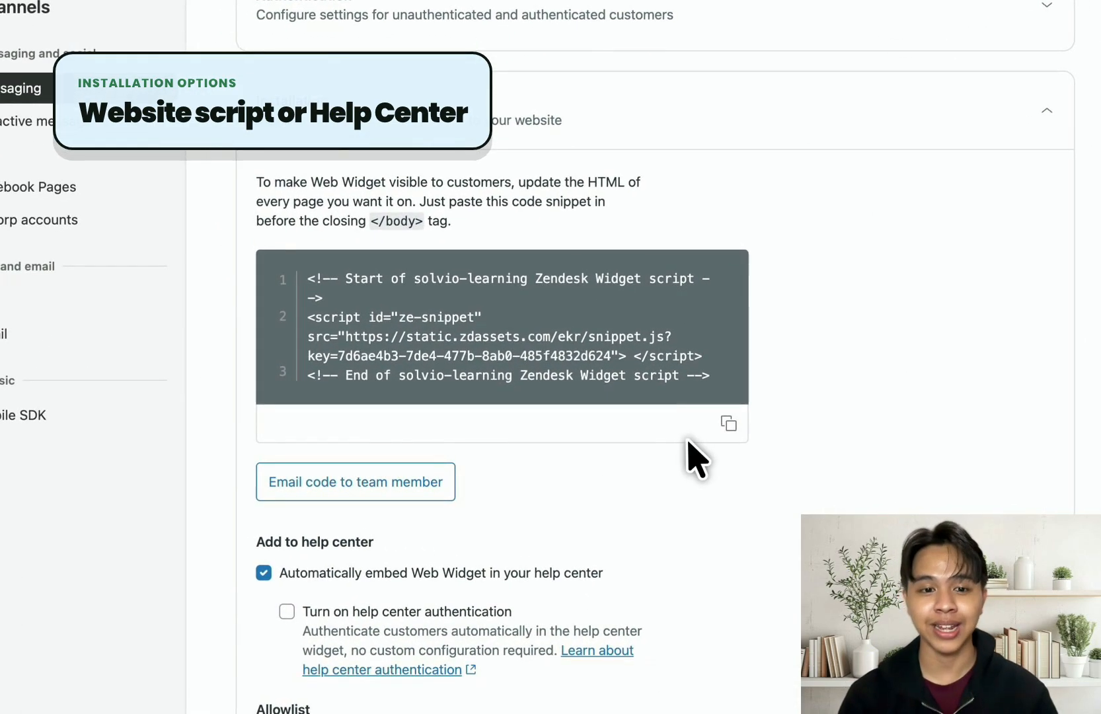
Set the Web Widget to embed automatically in the help center and save the channel settings
click(330, 573)
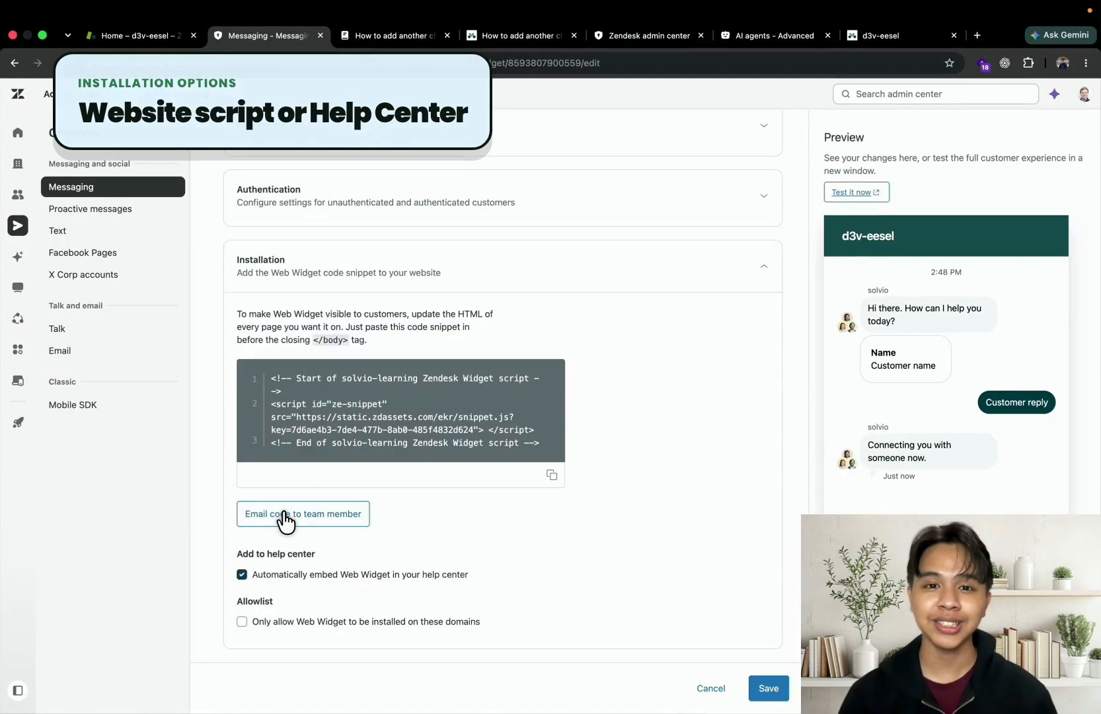
click(267, 572)
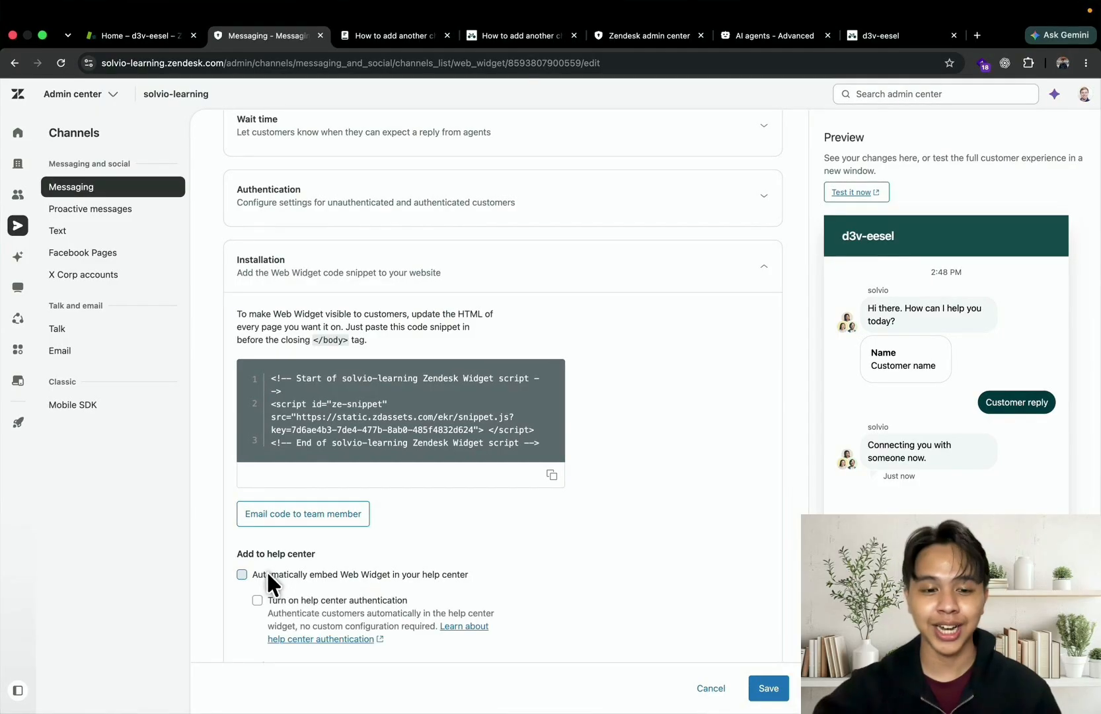
scroll(555, 627, down, 2)
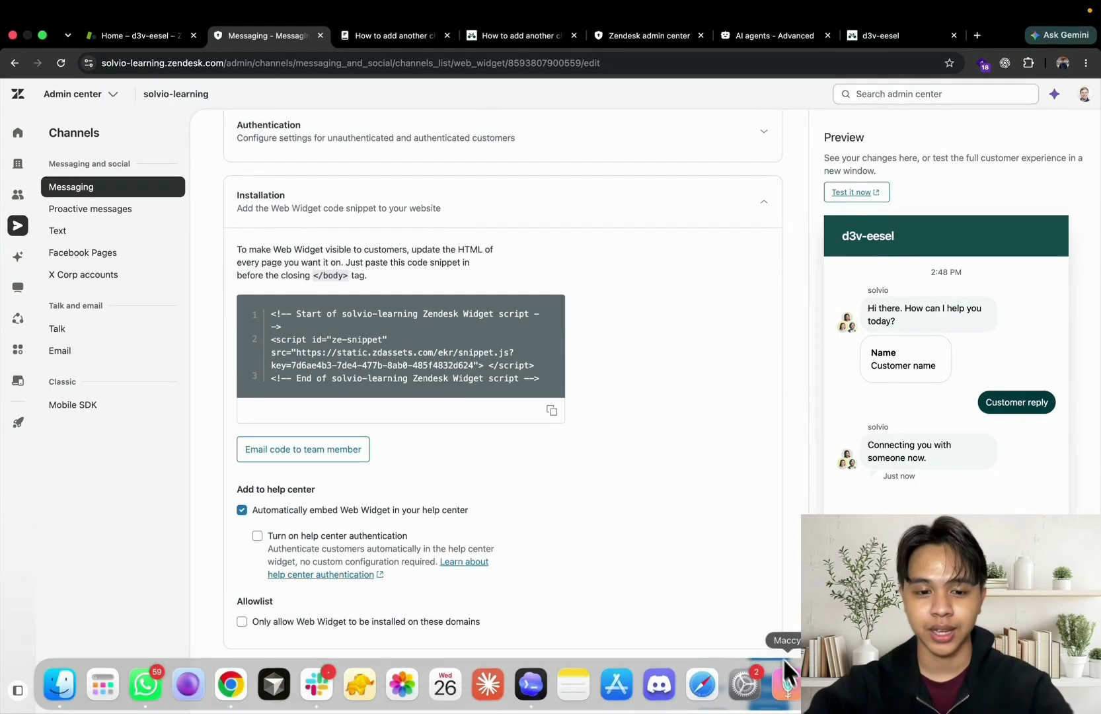
click(768, 689)
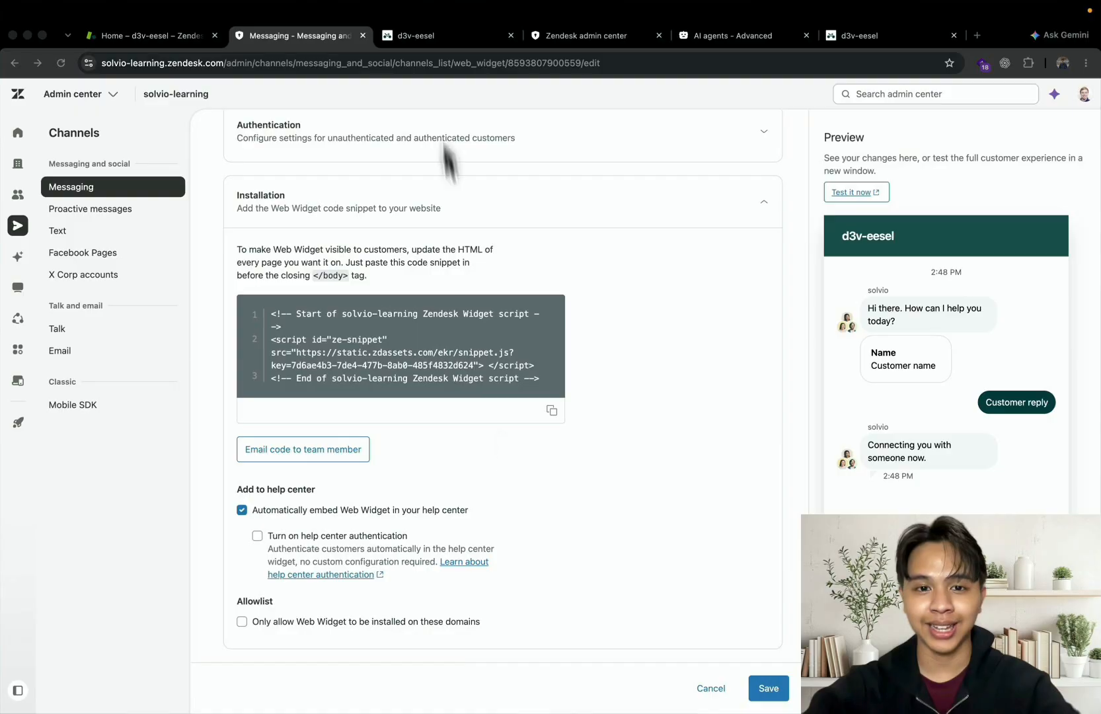
Switch to the d3v-eesel help center and ask the chat widget "how to add my children account?"
click(425, 38)
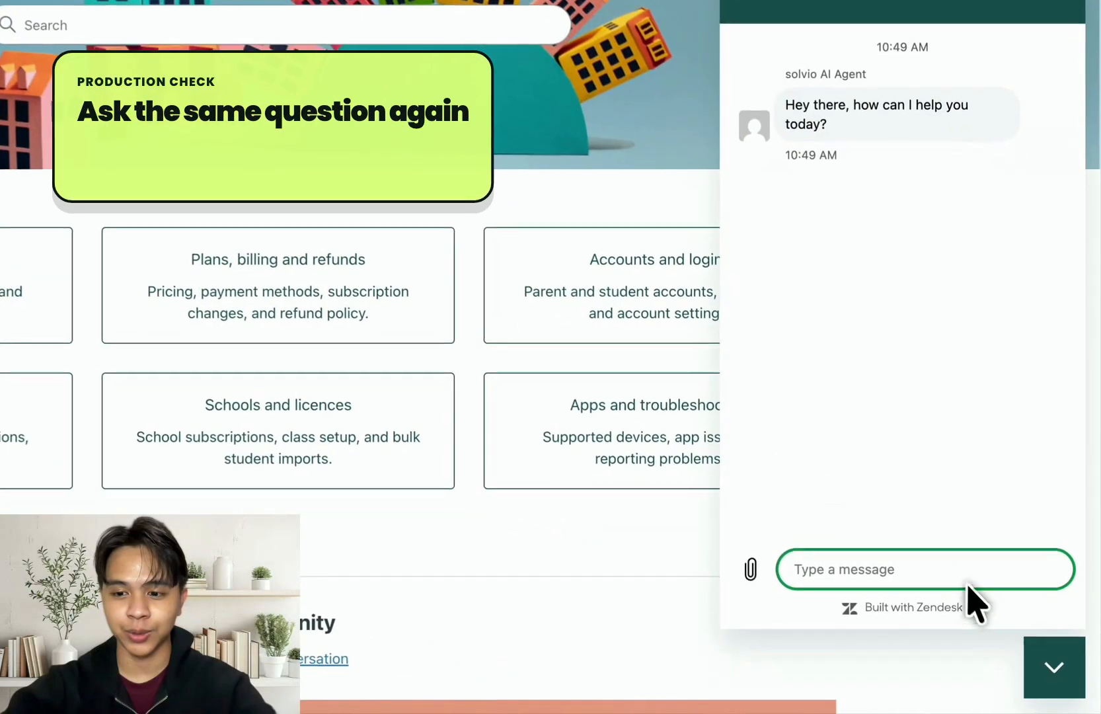
text(how to add my children account?)
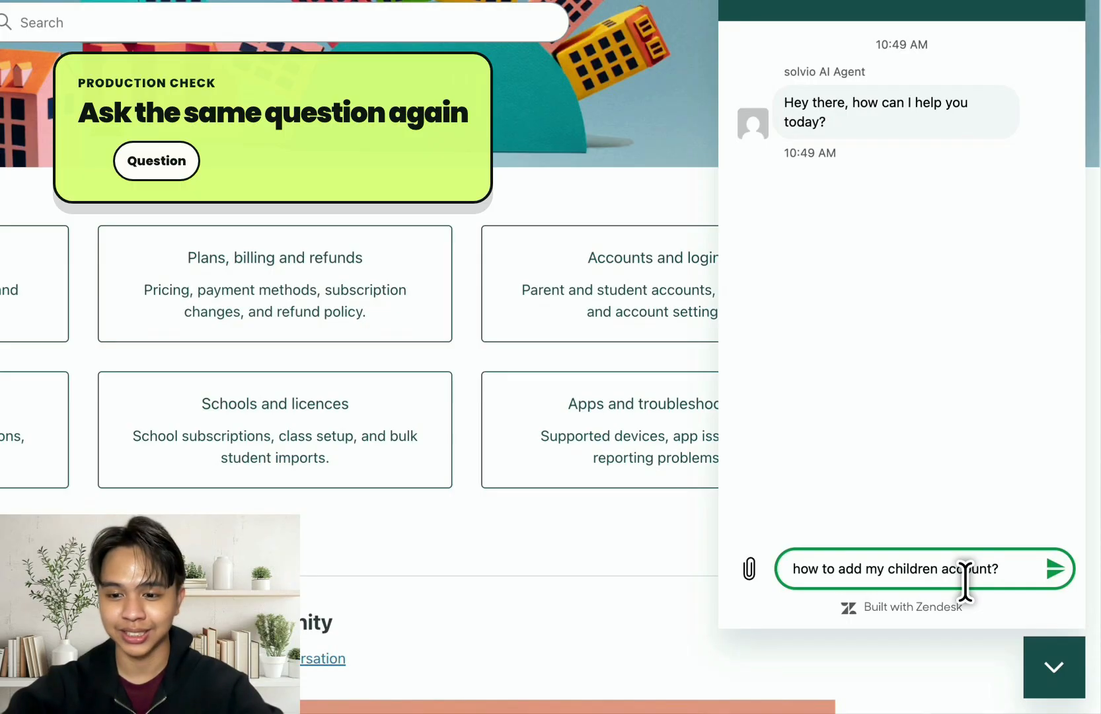
key(Return)
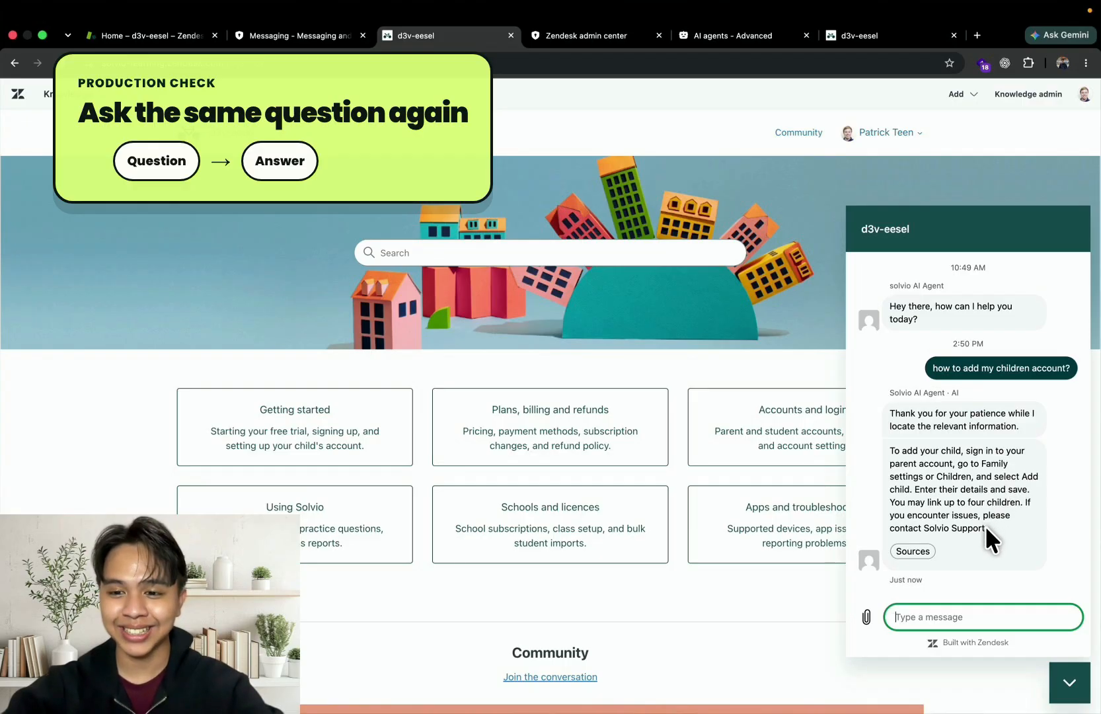
Inspect the sources cited for the AI agent's answer, close them, and reply "Thanks" in the chat
click(913, 551)
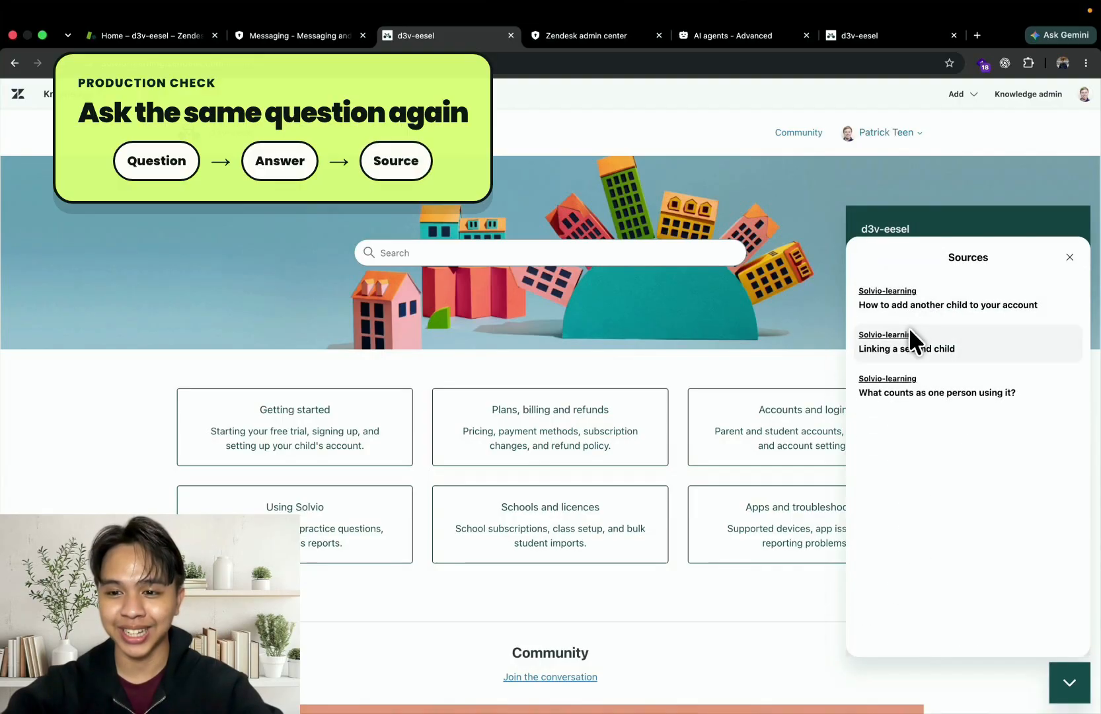
click(1070, 257)
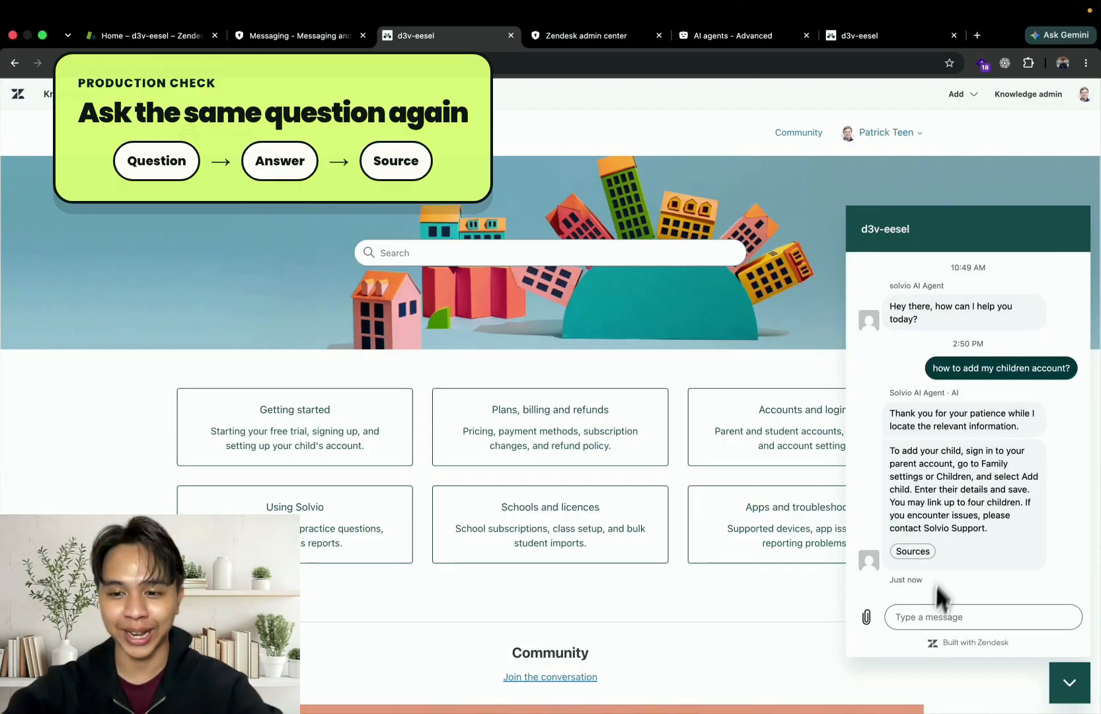
click(932, 617)
text(Thanks)
key(Return)
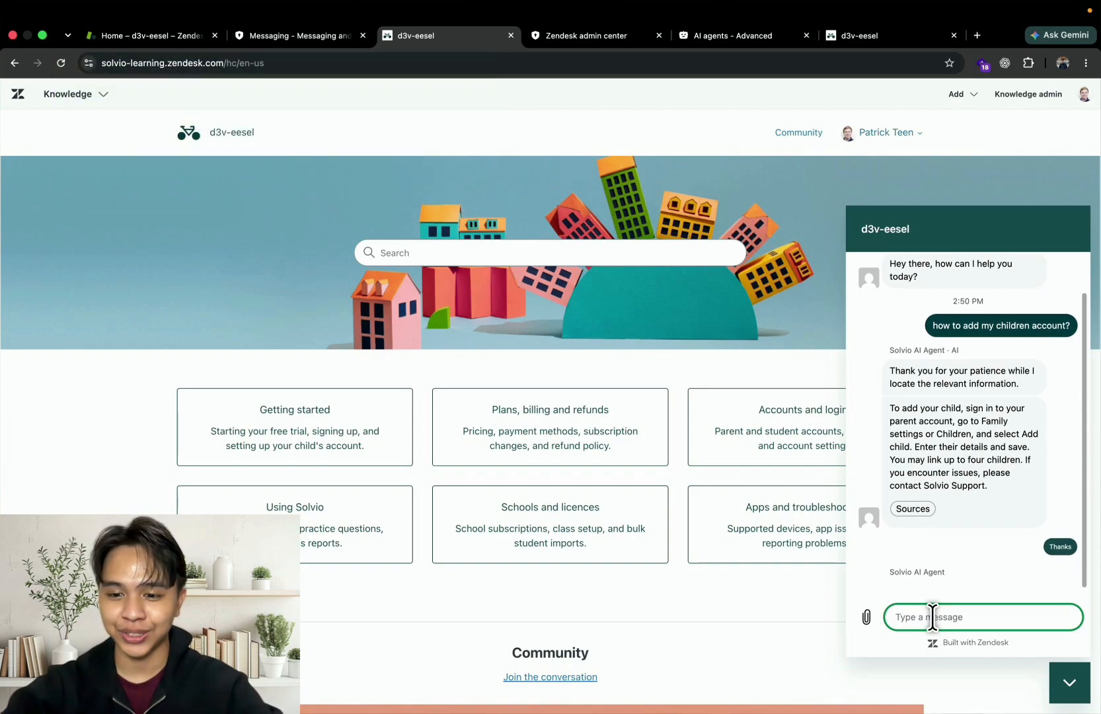